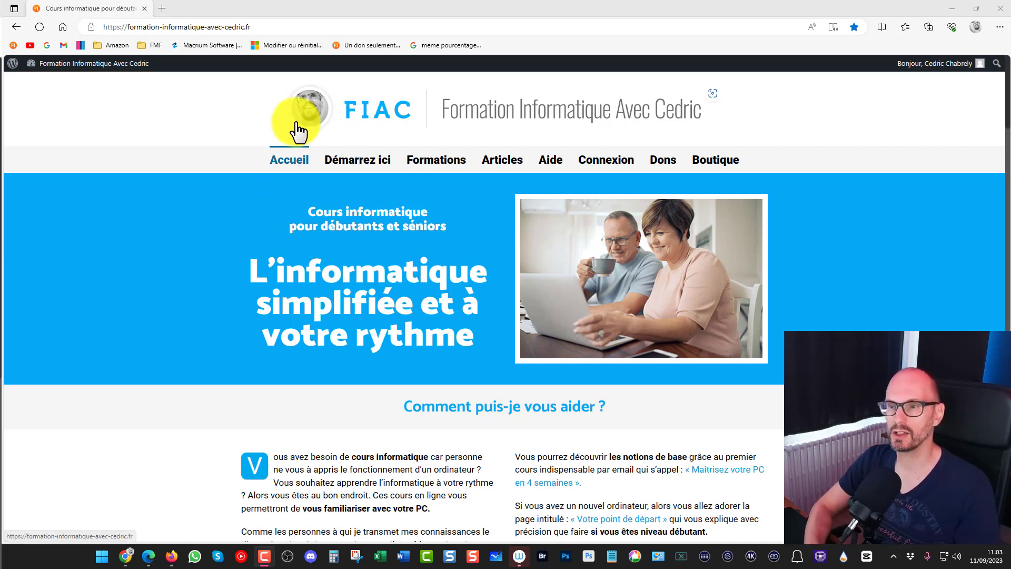
- Go to the Tableau de bord, then open Modifier le profil from the Bonjour greeting
mouse_move(292, 170)
left_click(294, 187)
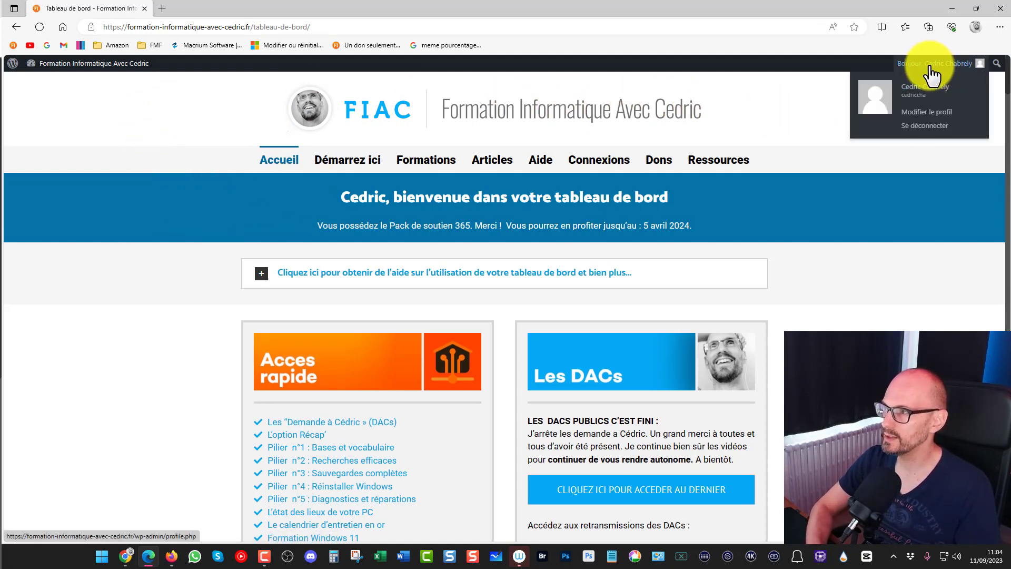
mouse_move(939, 76)
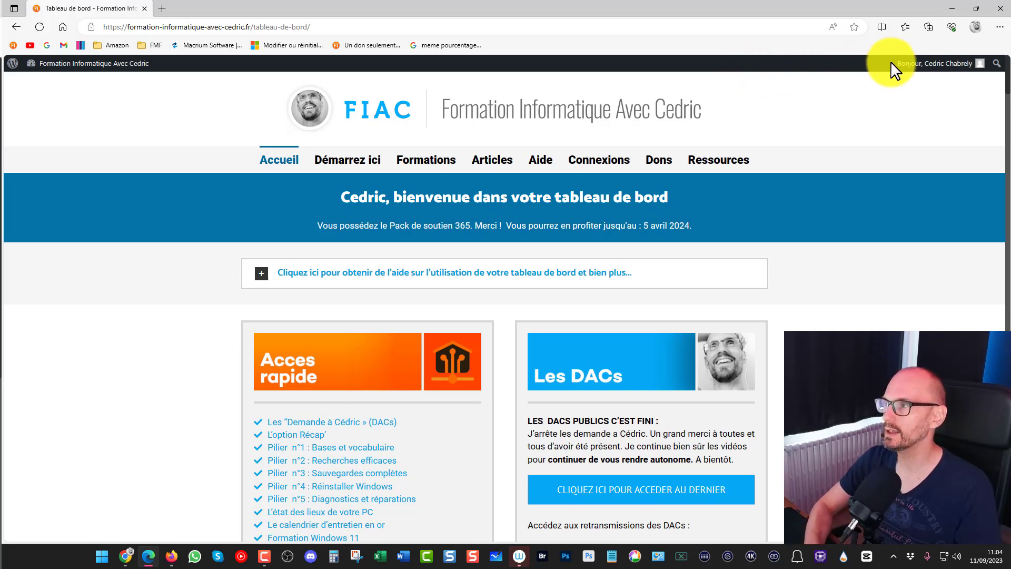
left_click(929, 112)
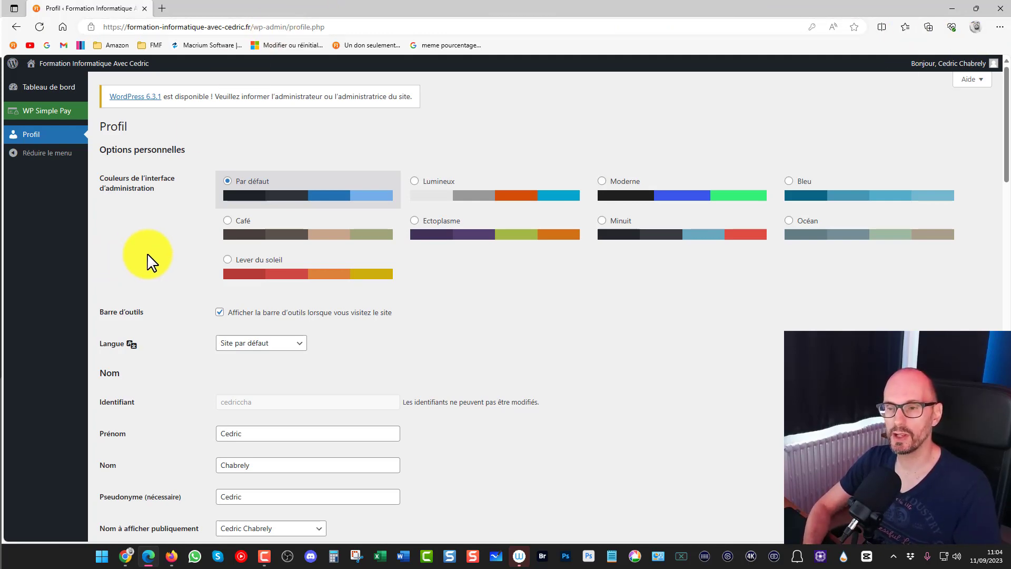
- Scroll to Gestion de compte and generate a password with Définir le nouveau mot de passe
scroll(151, 253, "down", 4)
scroll(153, 241, "down", 20)
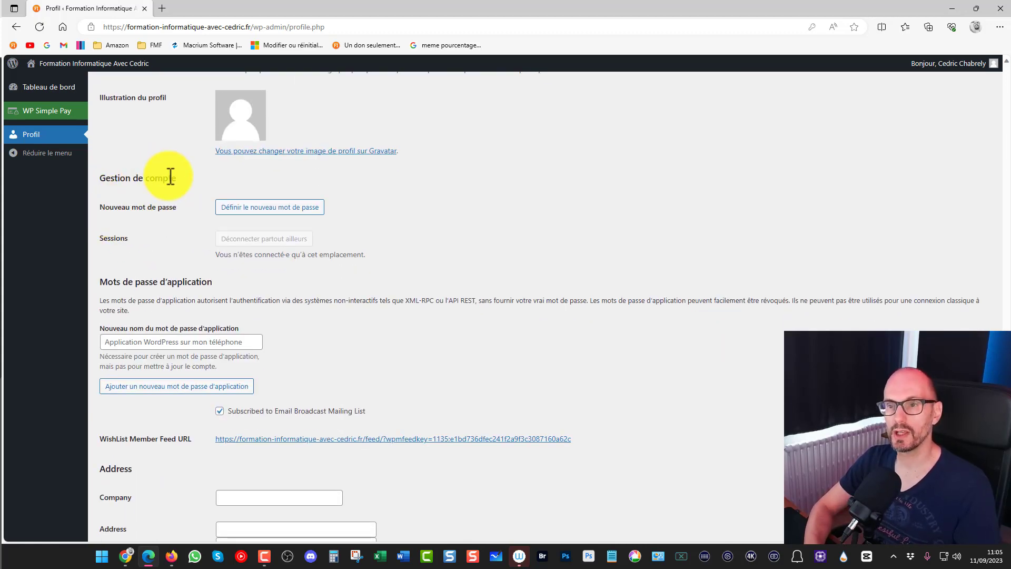
left_click(266, 213)
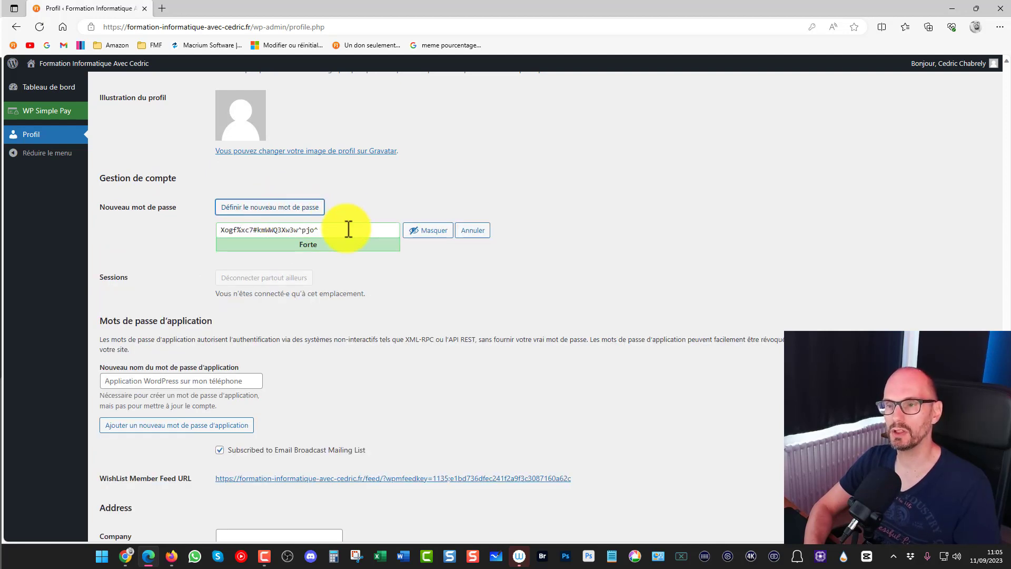
- Select the whole generated password and copy it
left_click_drag(348, 229, 169, 244)
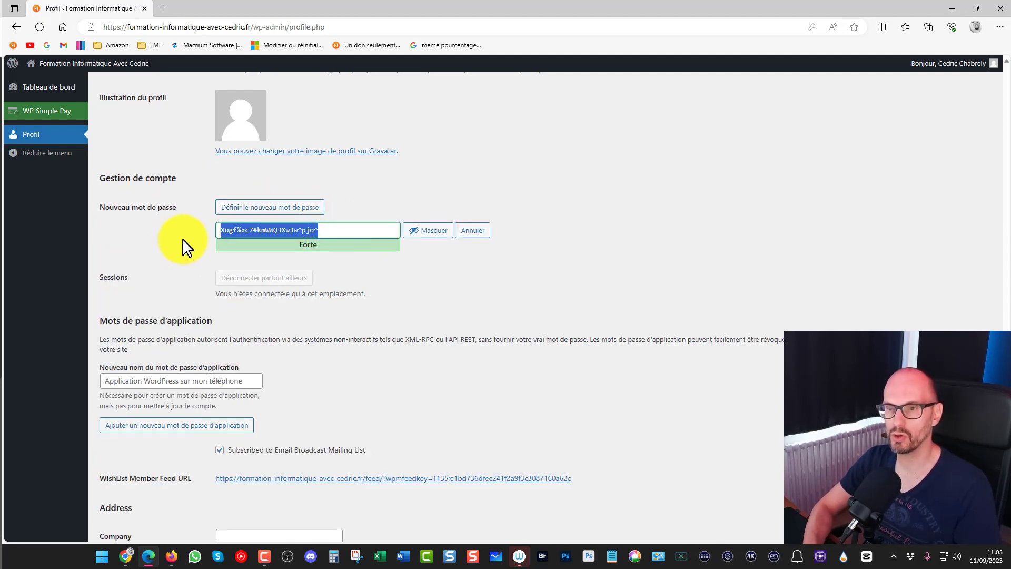
left_click(187, 229)
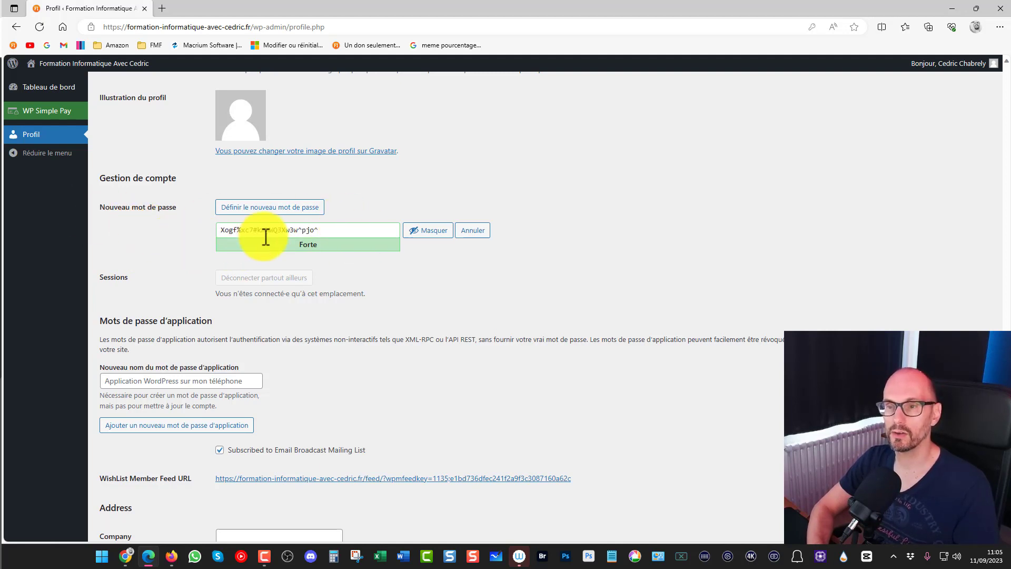
left_click_drag(330, 231, 206, 245)
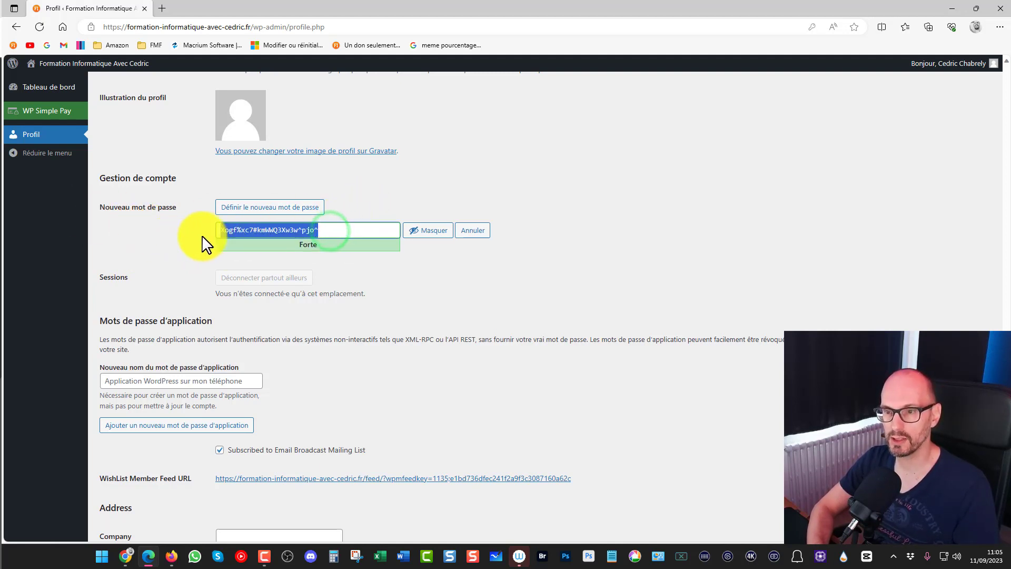
right_click(260, 230)
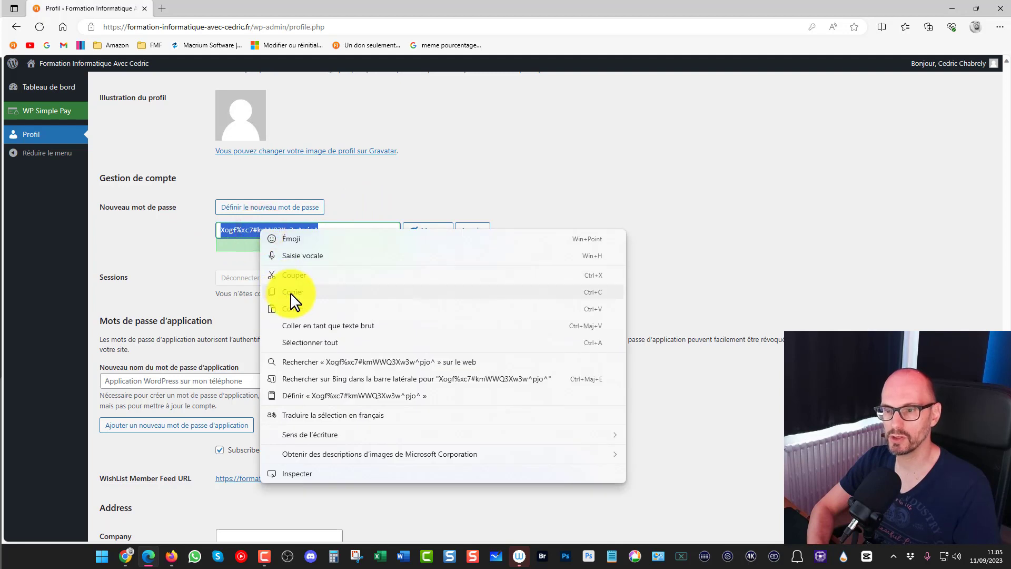
left_click(289, 293)
left_click(174, 229)
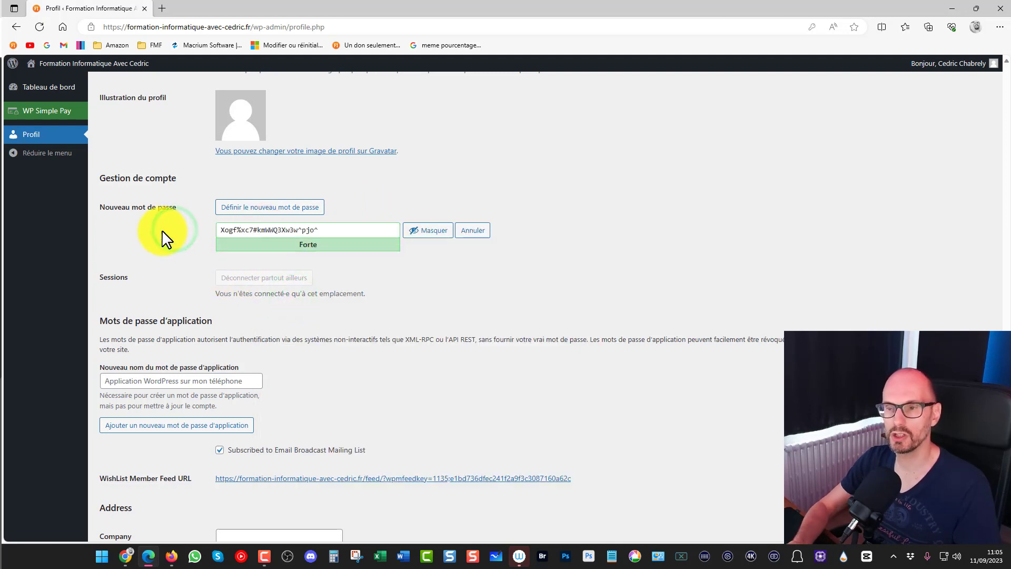
left_click(156, 246)
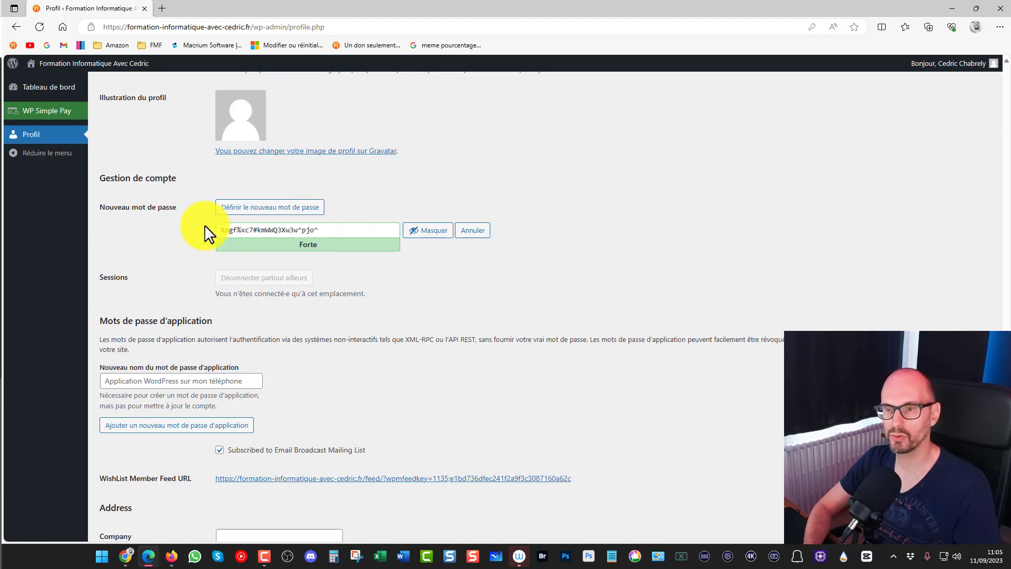
scroll(174, 339, "down", 5)
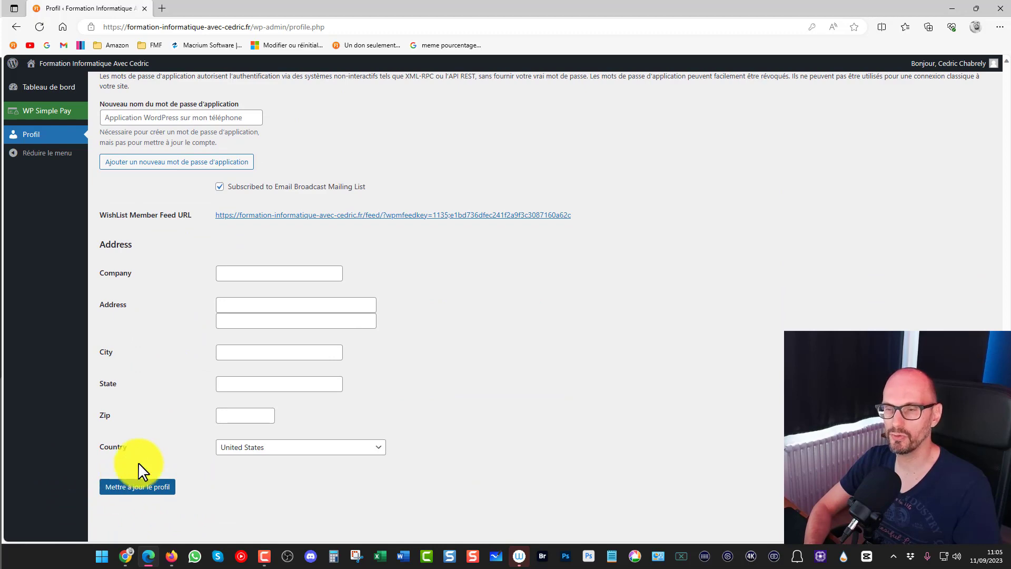
scroll(174, 422, "up", 7)
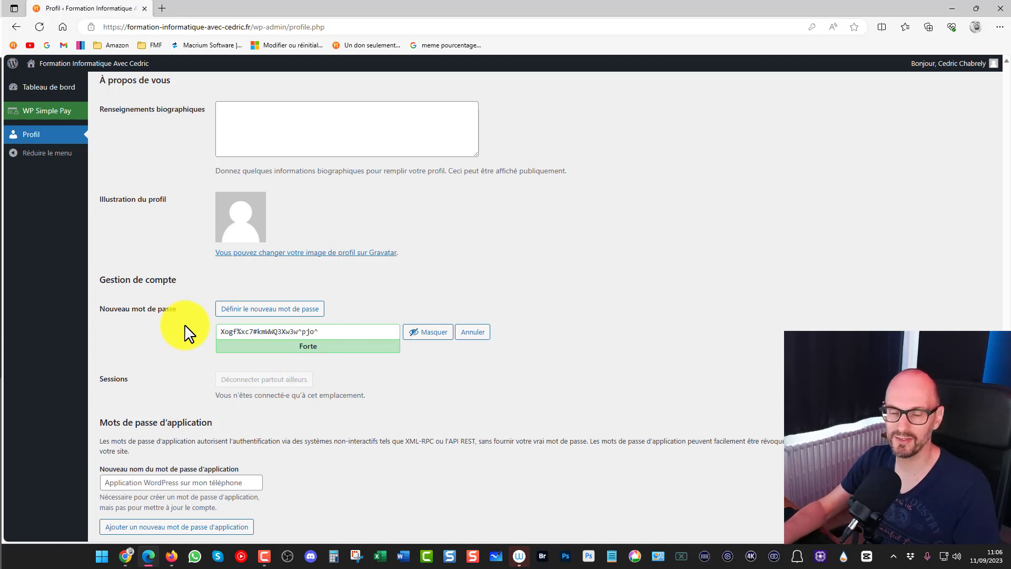
- Replace the generated password with a custom strong password and save via Mettre à jour le profil
left_click_drag(342, 333, 85, 343)
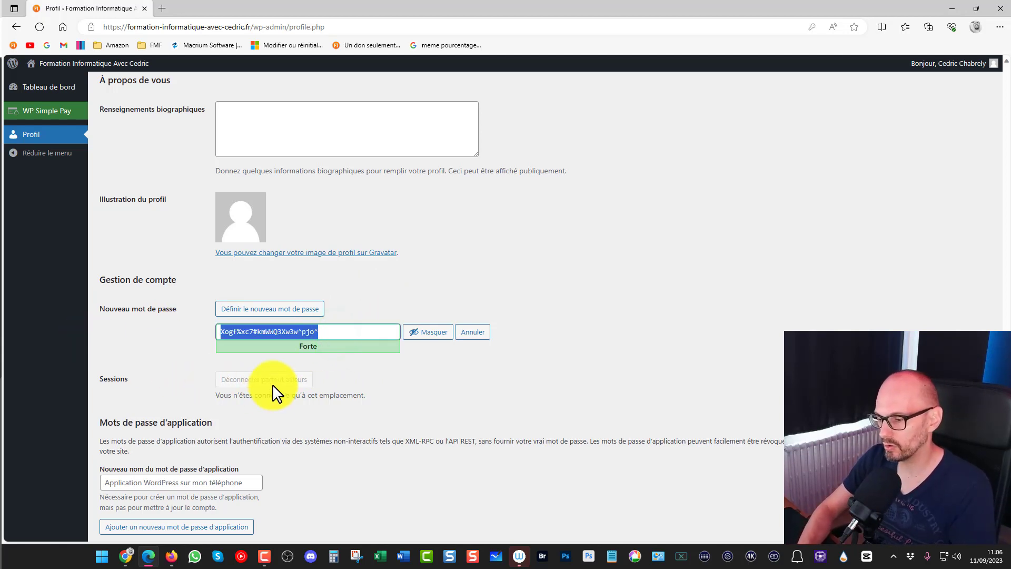
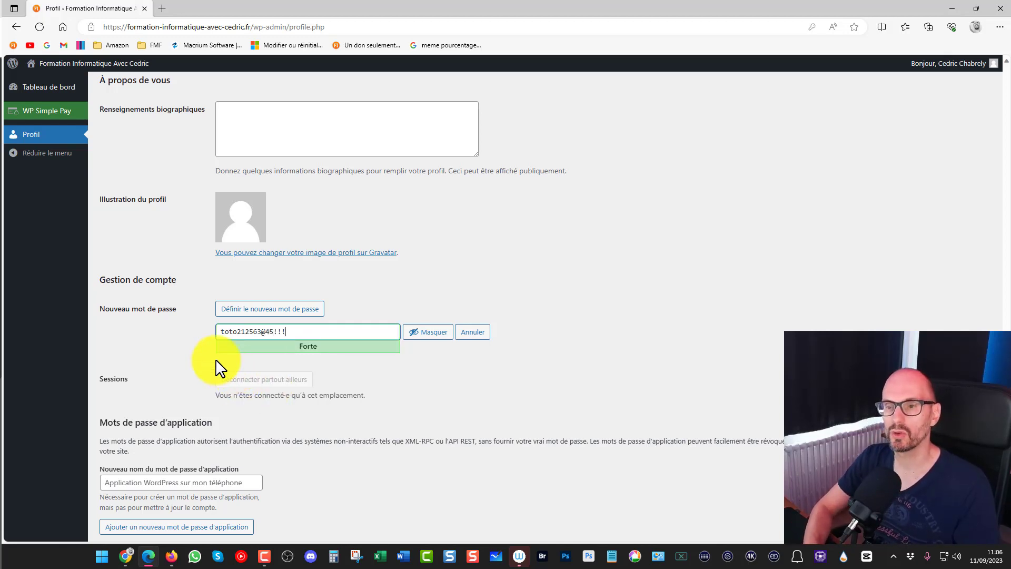
left_click(184, 336)
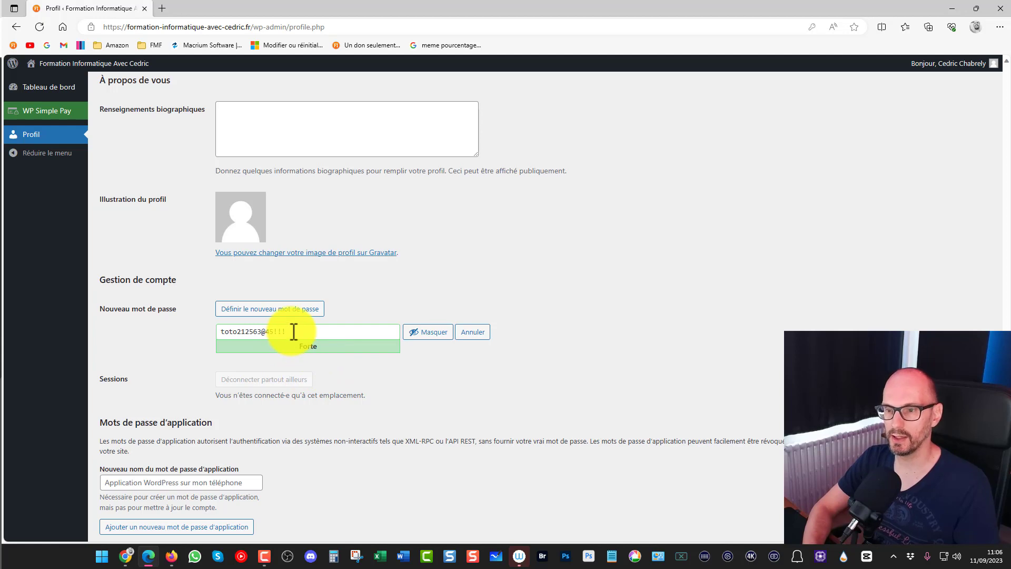
left_click_drag(291, 332, 135, 332)
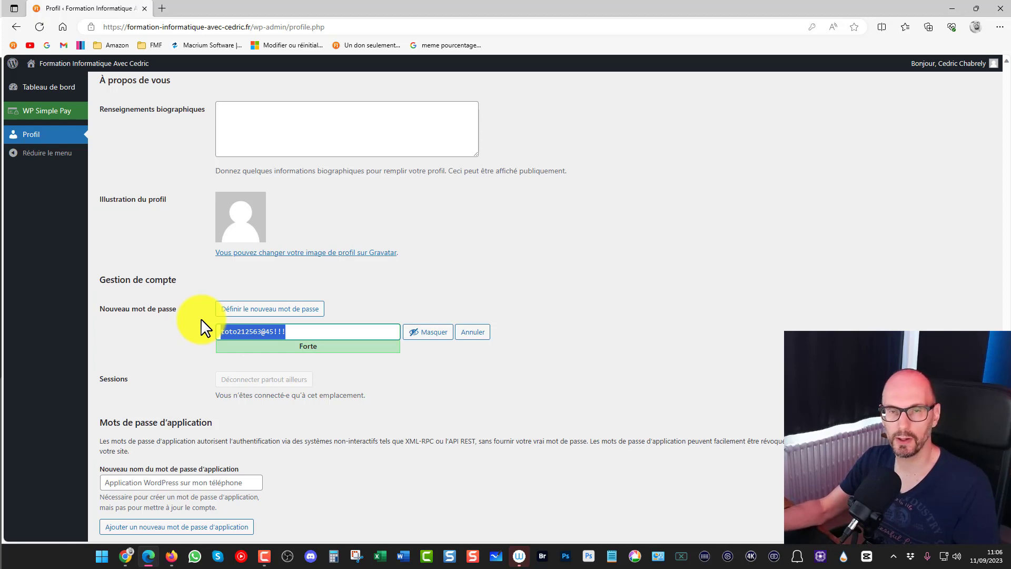
left_click(152, 348)
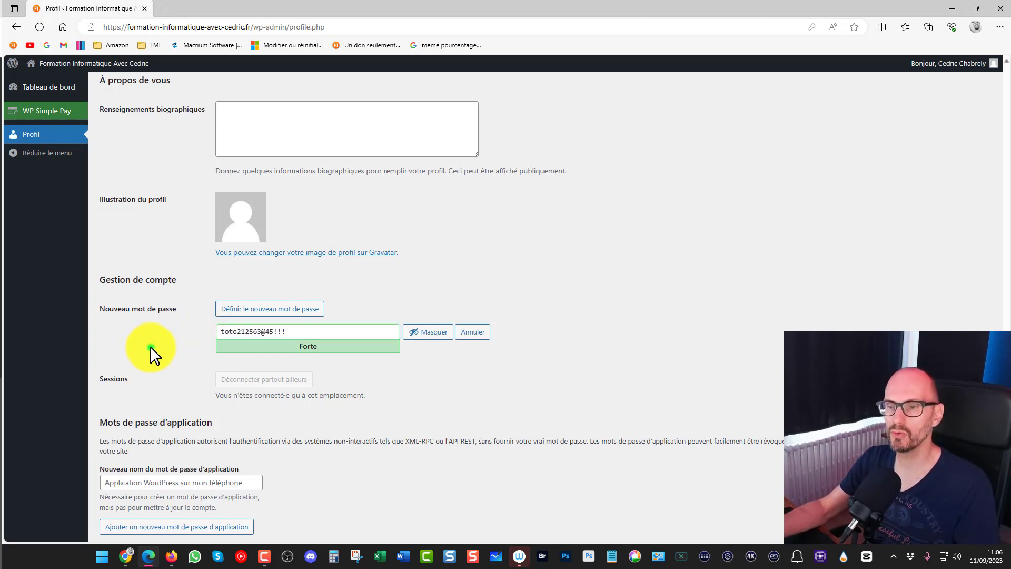
scroll(176, 361, "down", 7)
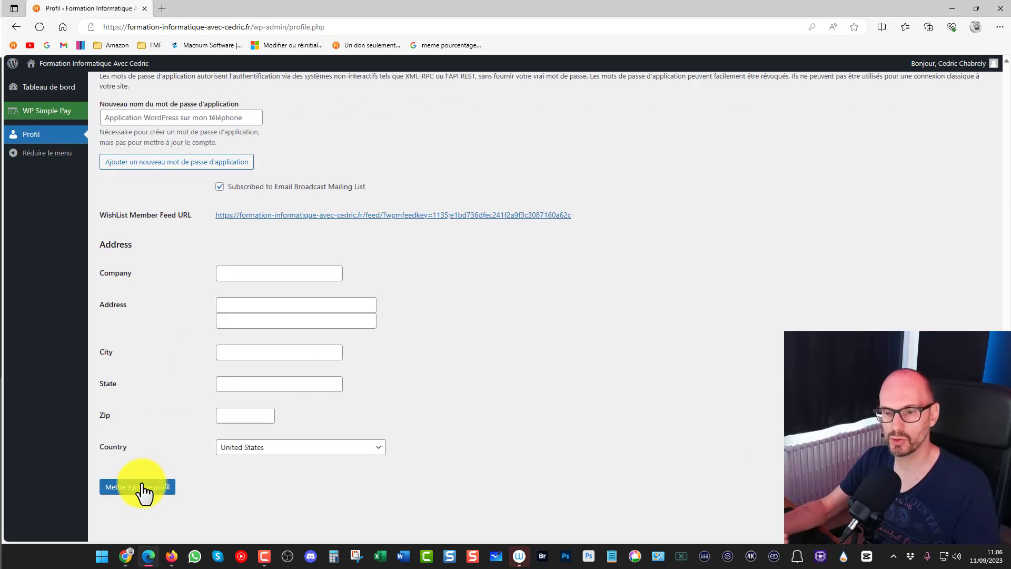
left_click(141, 485)
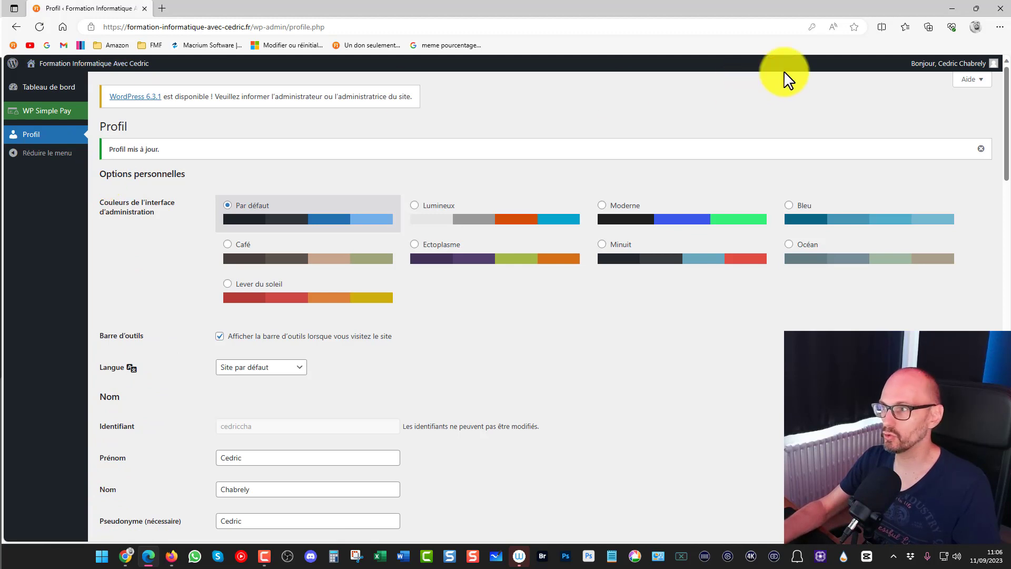
- Log out, then sign back in with the saved username and the new password pasted in
mouse_move(943, 63)
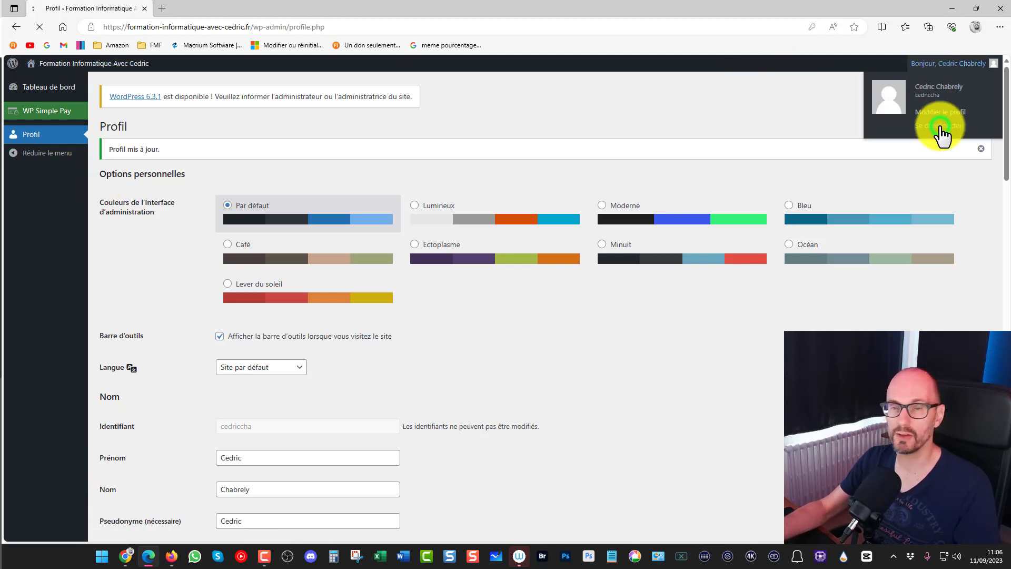
left_click(943, 133)
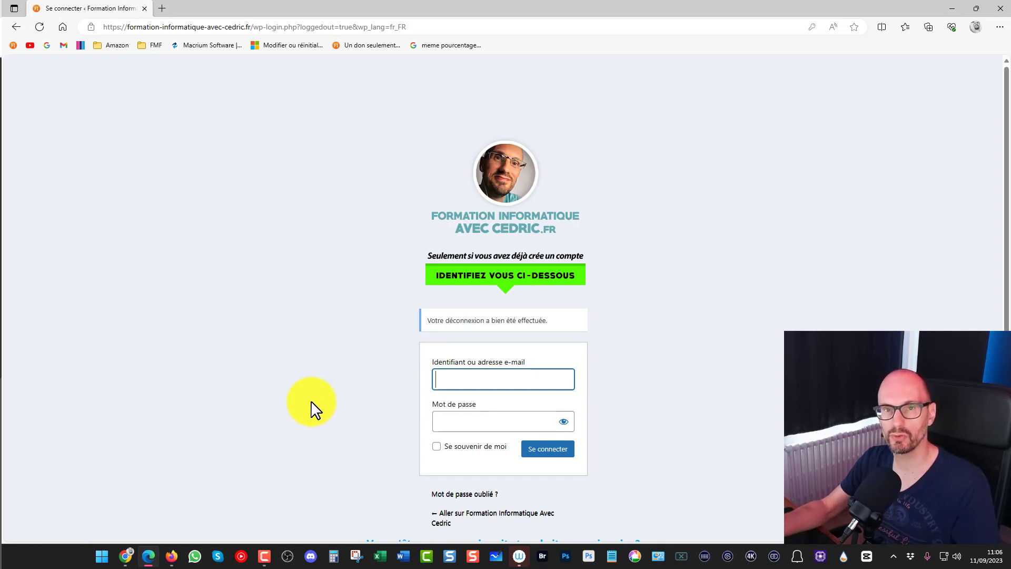
left_click(483, 379)
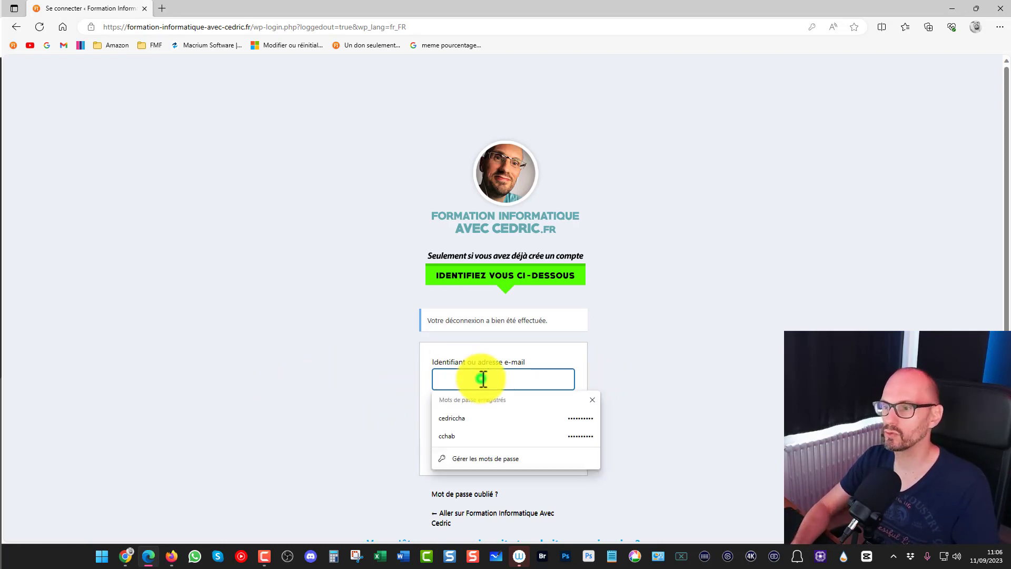
left_click(463, 418)
left_click(524, 421)
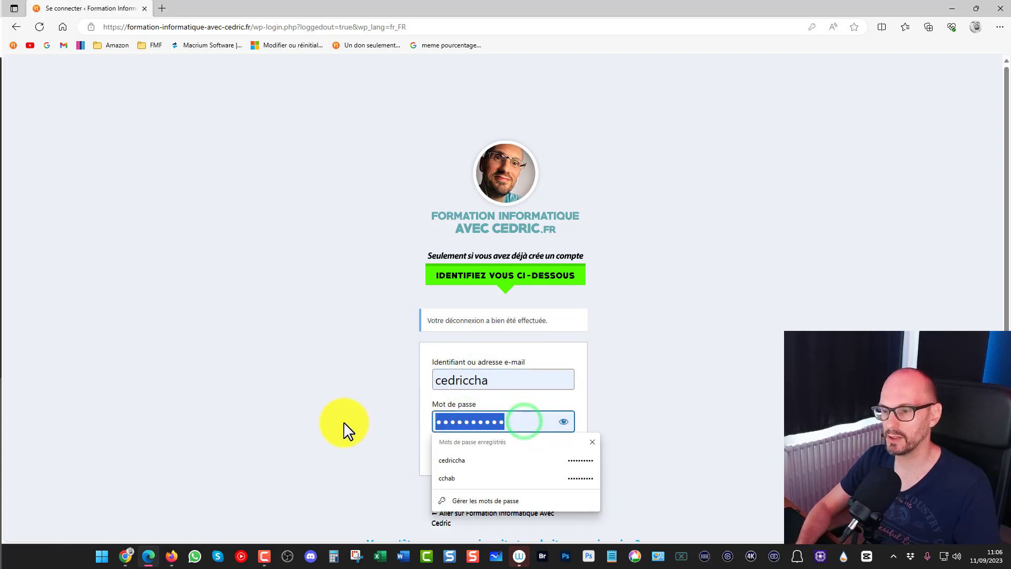
key("ctrl+v")
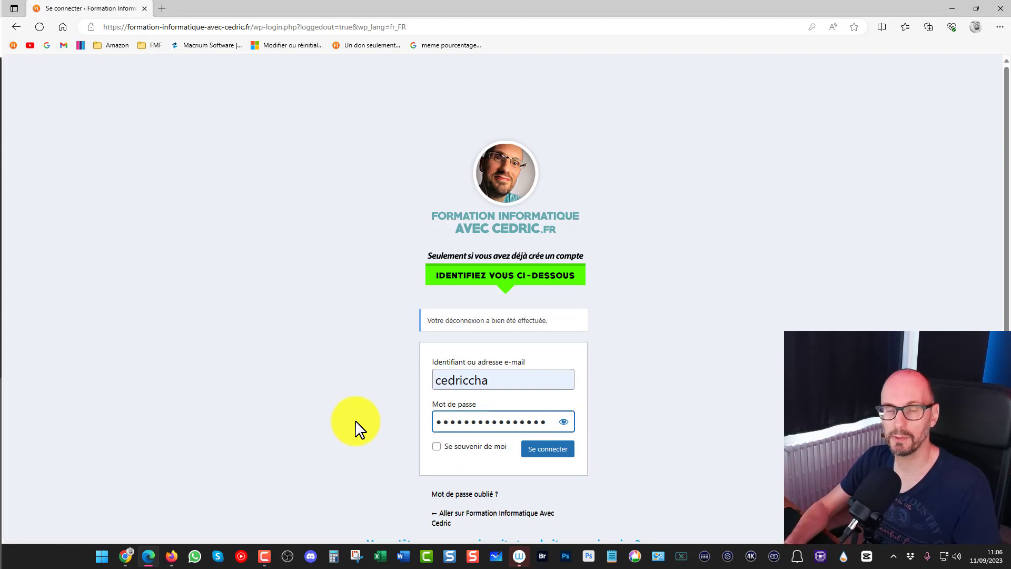
left_click(561, 453)
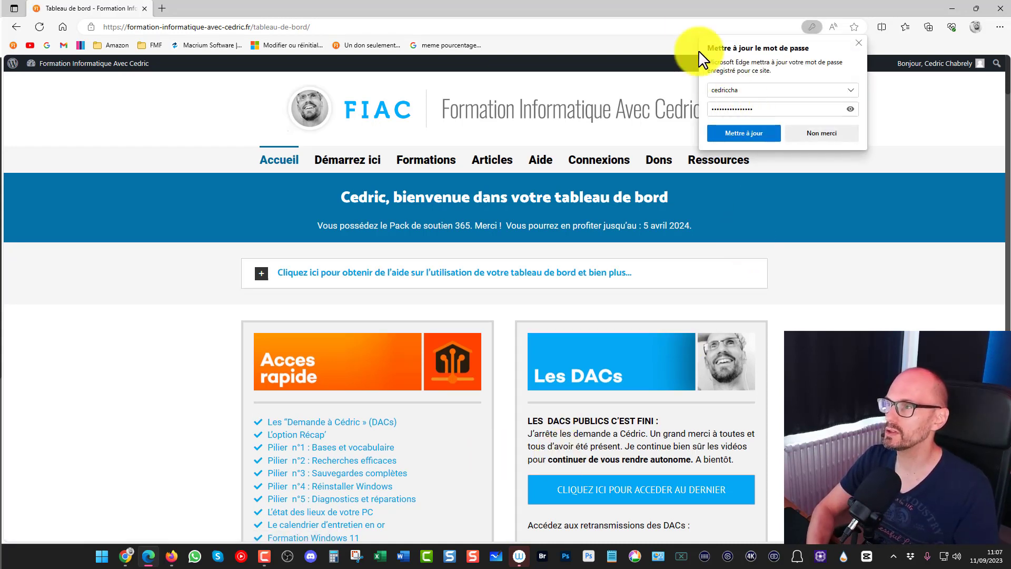
- Accept Edge's Mettre à jour offer to store the new site password
left_click(737, 133)
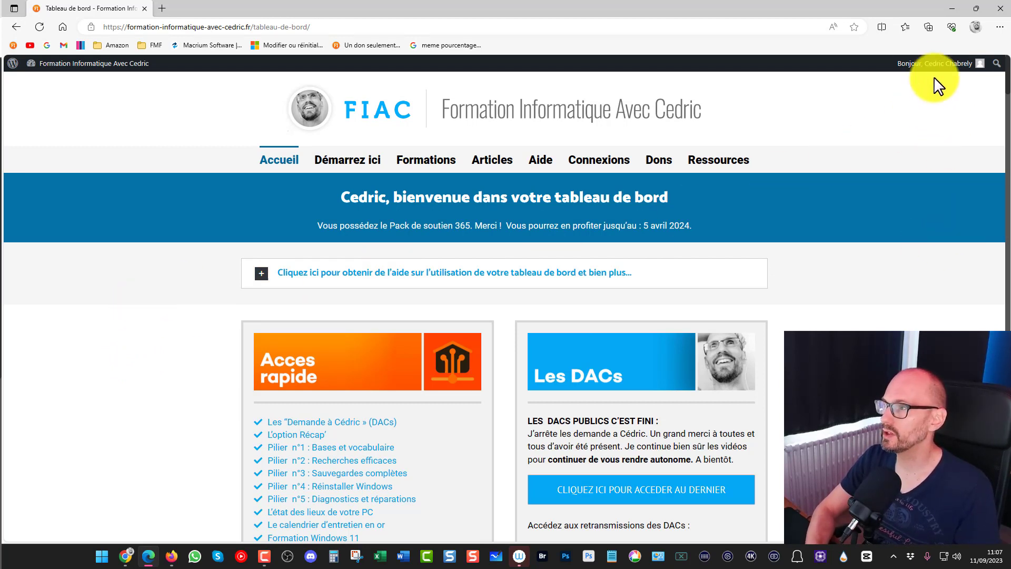
mouse_move(935, 63)
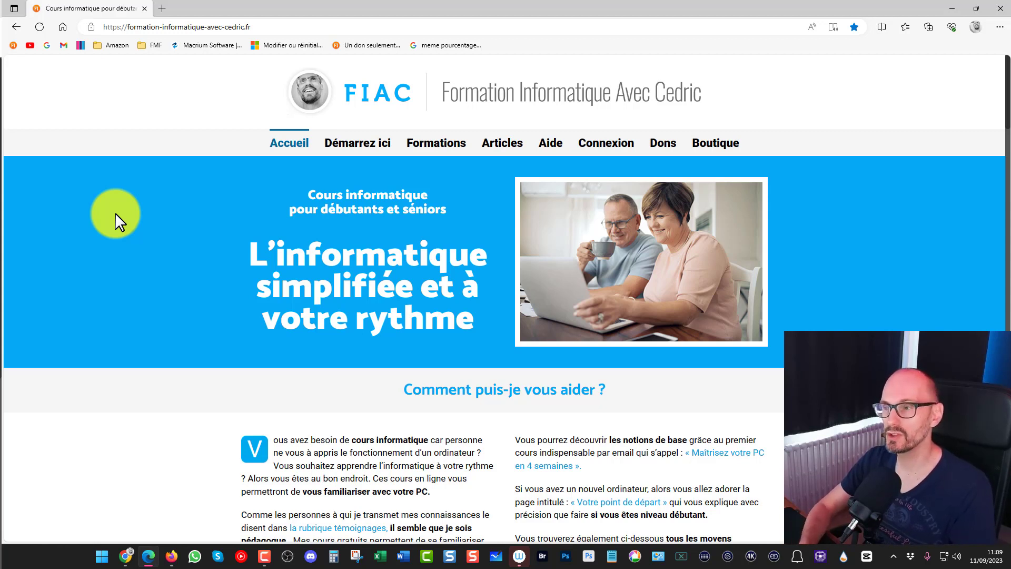
- Go to the Connexion page and follow the 'Mot de passe oublié ?' link
left_click(599, 151)
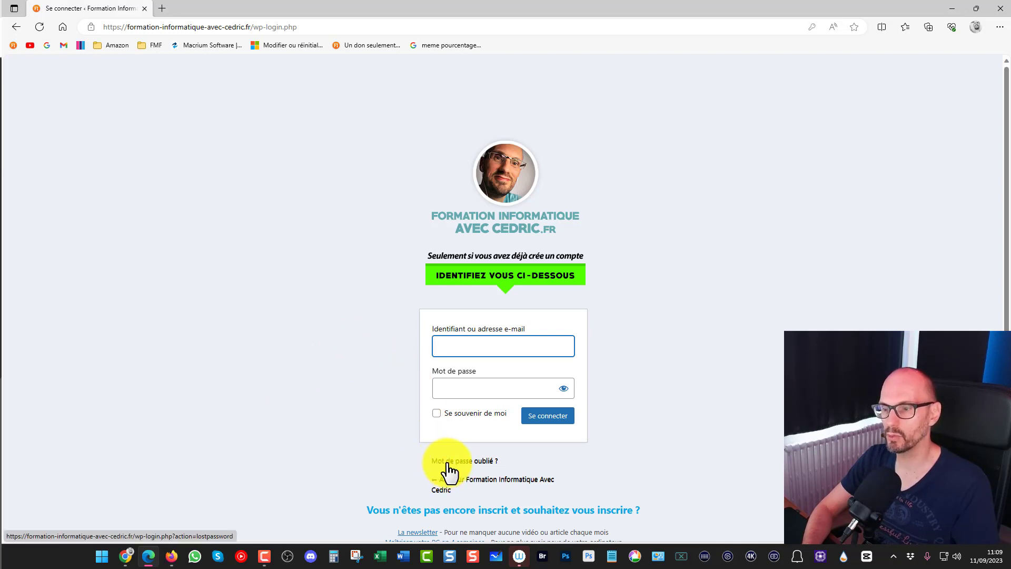
left_click(483, 460)
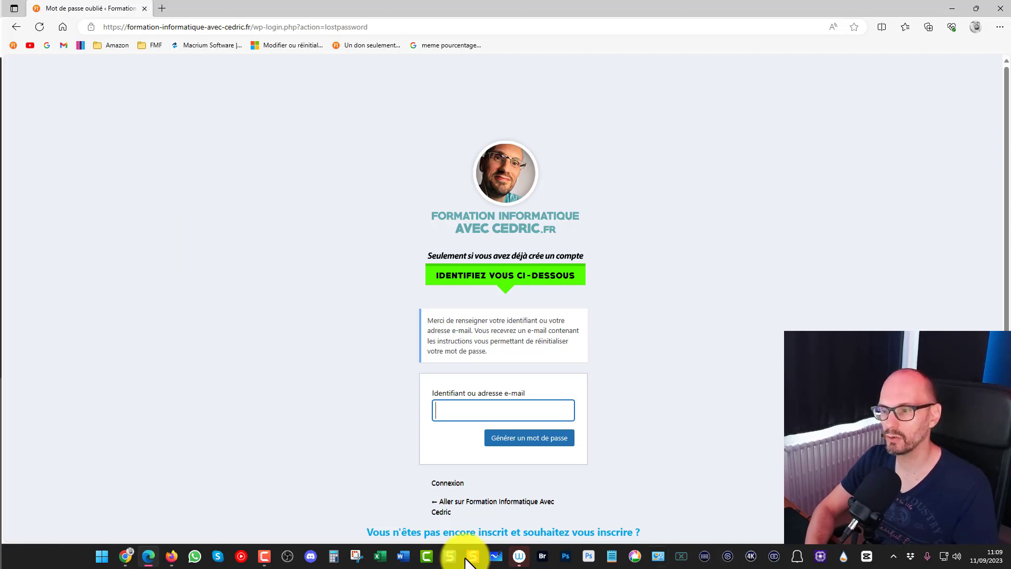
- Submit a reset request for a username, then clear the mistaken entry after the no-account error
type("ce")
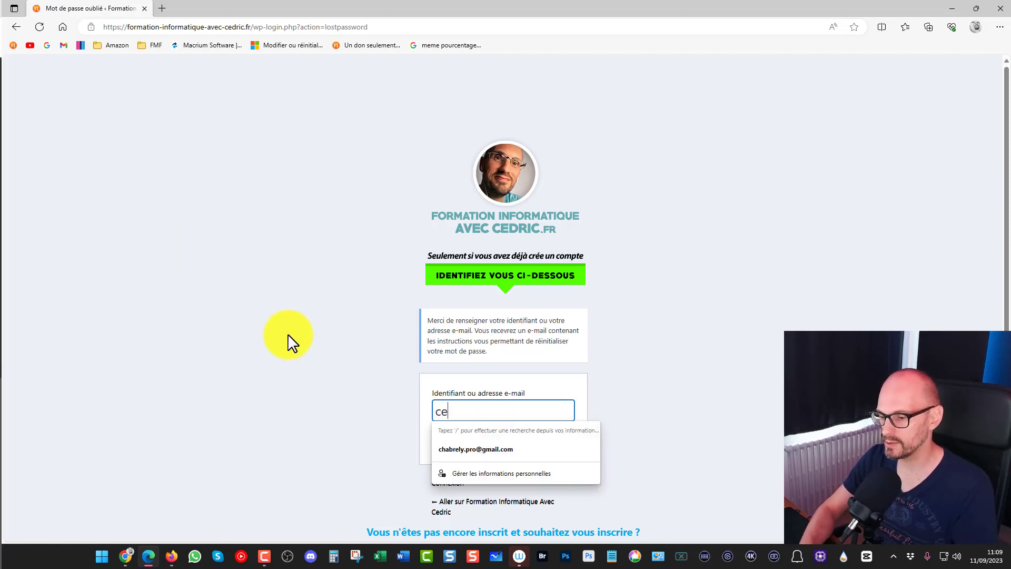
type("dricovn")
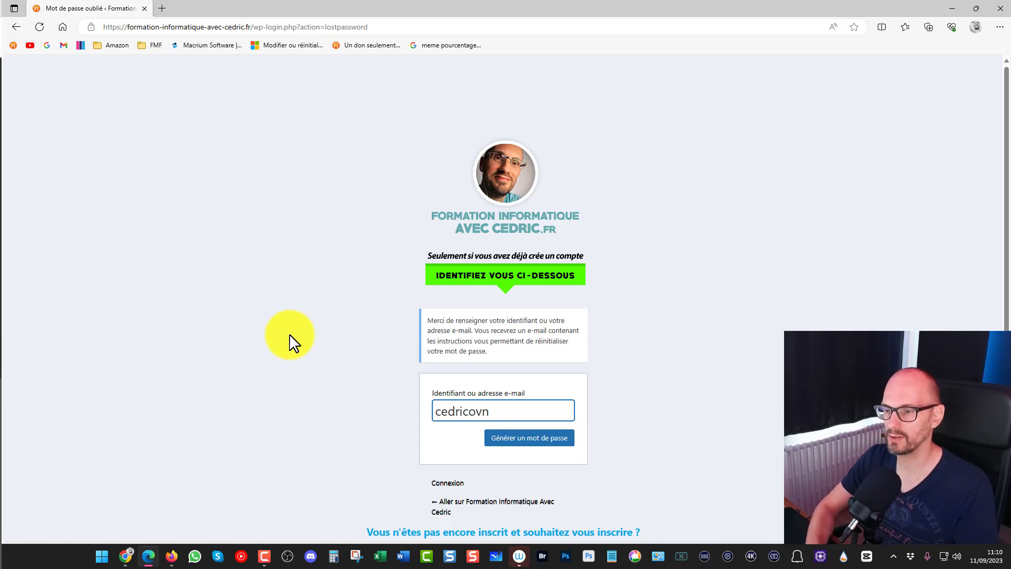
left_click(534, 439)
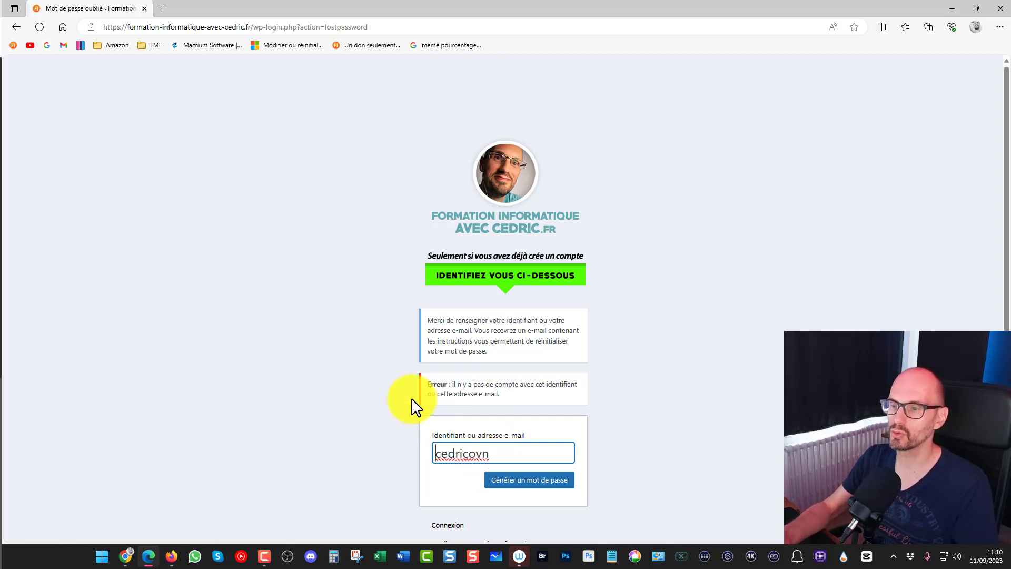
left_click_drag(494, 460, 388, 460)
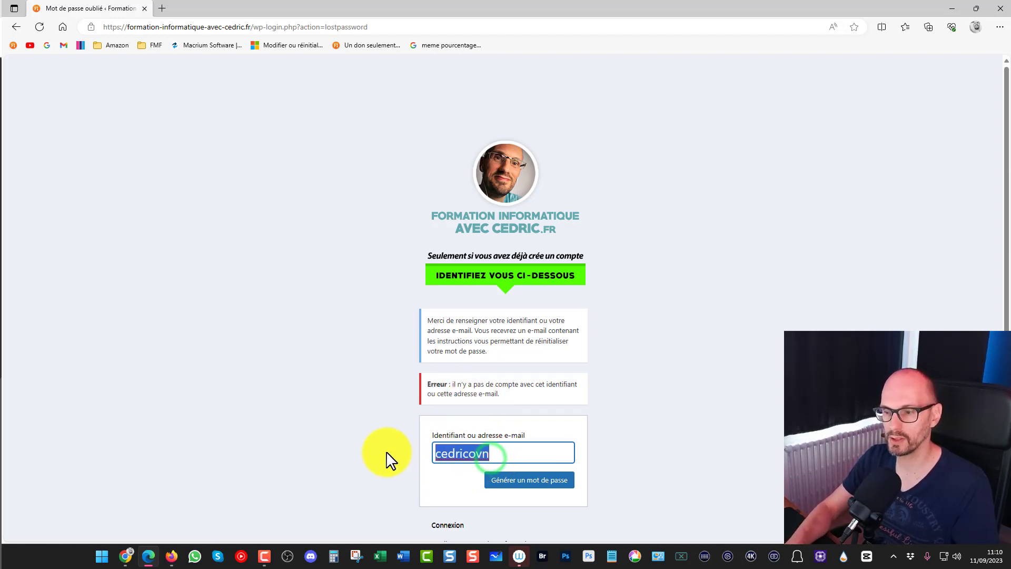
key("BackSpace")
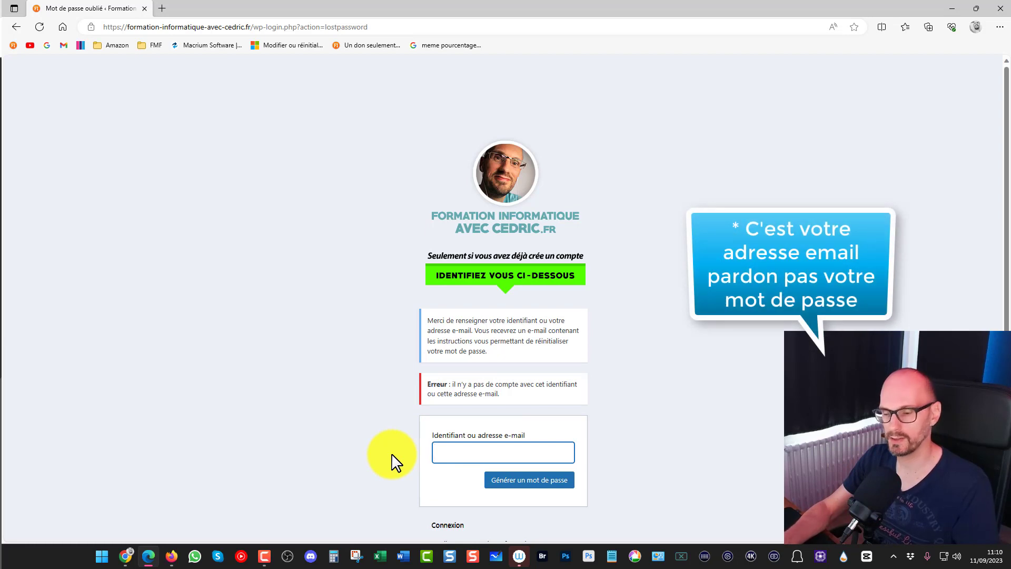
left_click(317, 359)
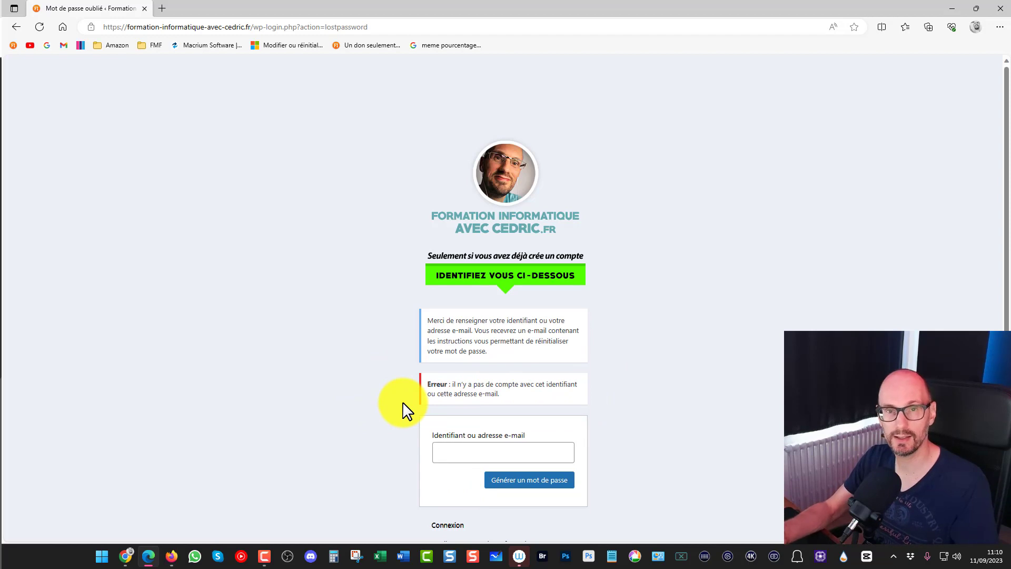
- Enter the corrected username and request the reset e-mail again
left_click(459, 453)
type("cedriccha")
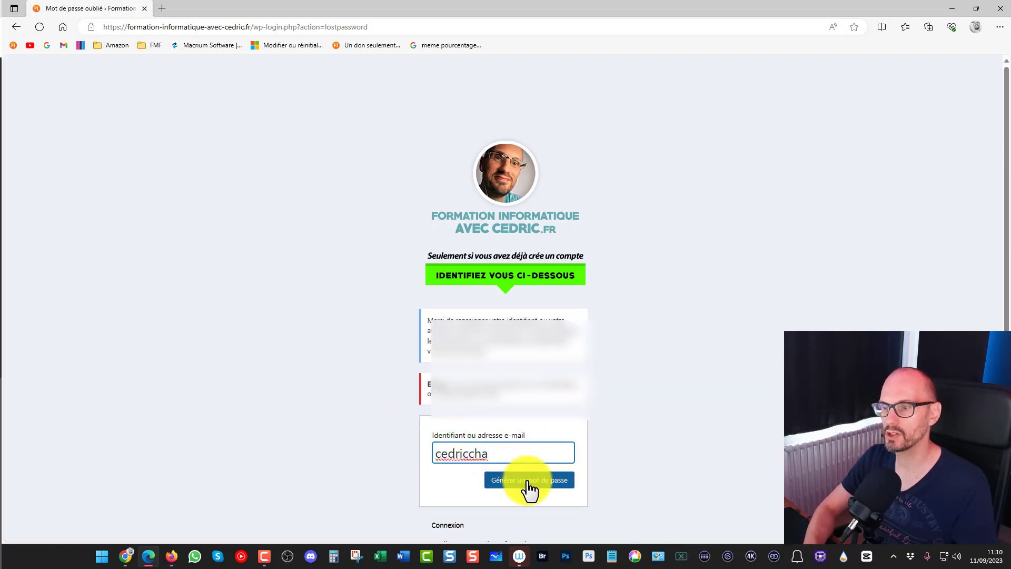
left_click(527, 488)
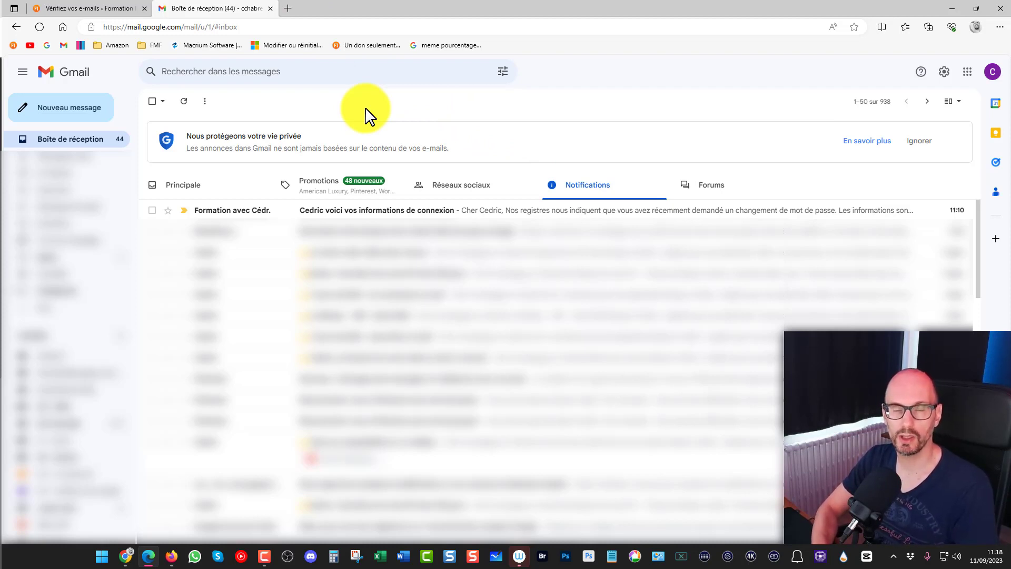
- From the site's Aide page, open the Me contacter page in a new tab, then switch to Gmail
left_click(86, 7)
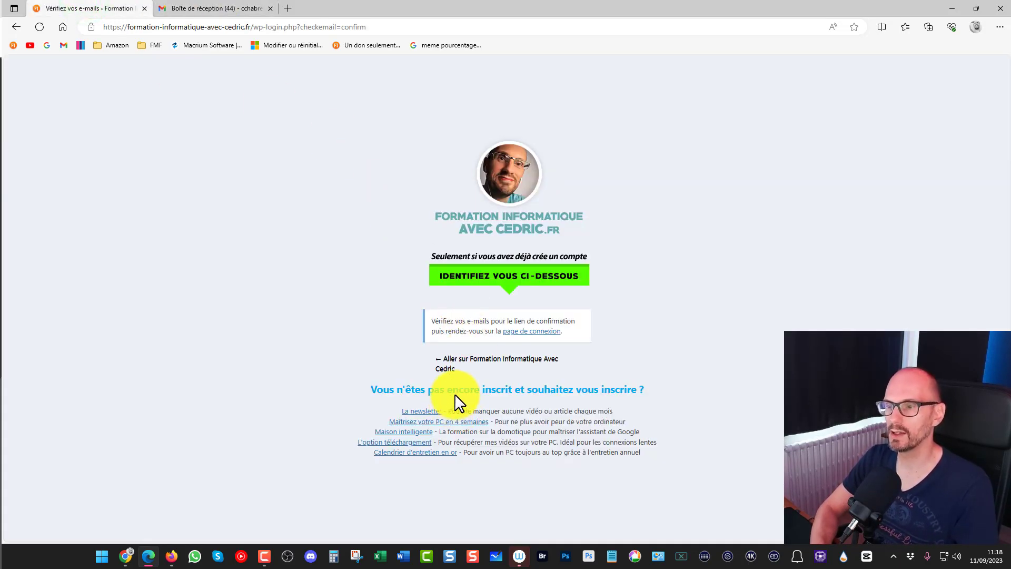
left_click(470, 365)
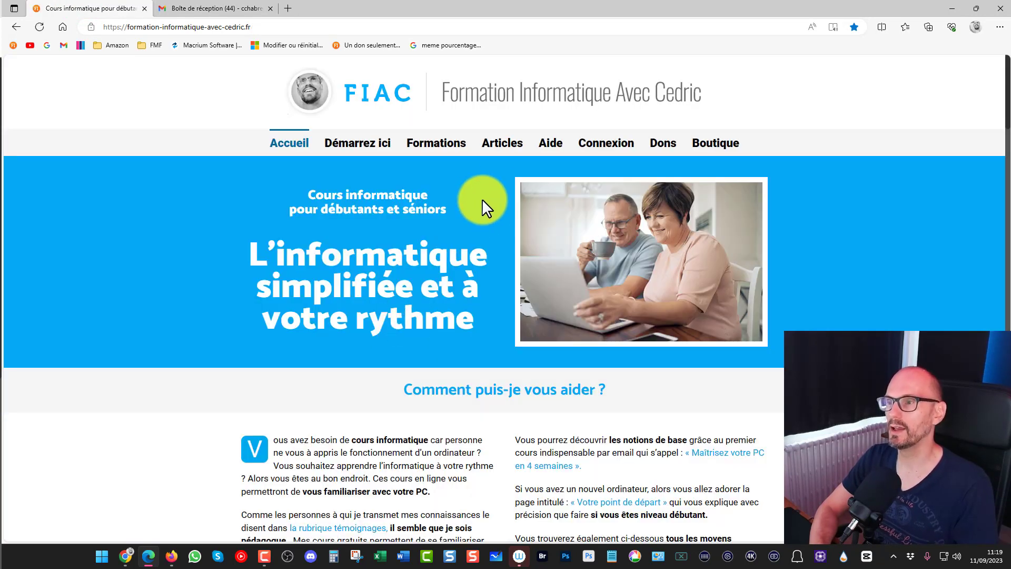
left_click(548, 148)
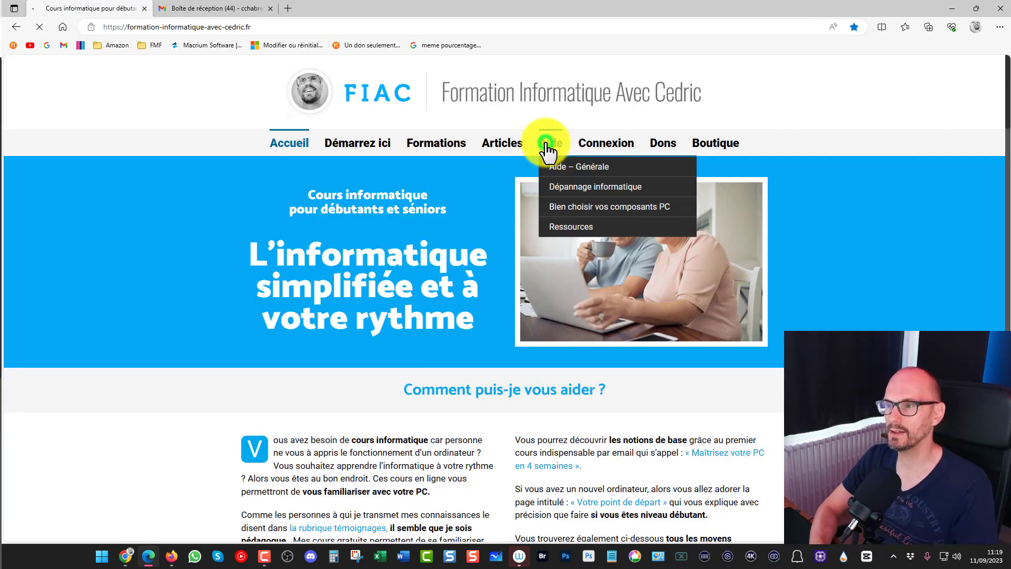
scroll(158, 221, "down", 15)
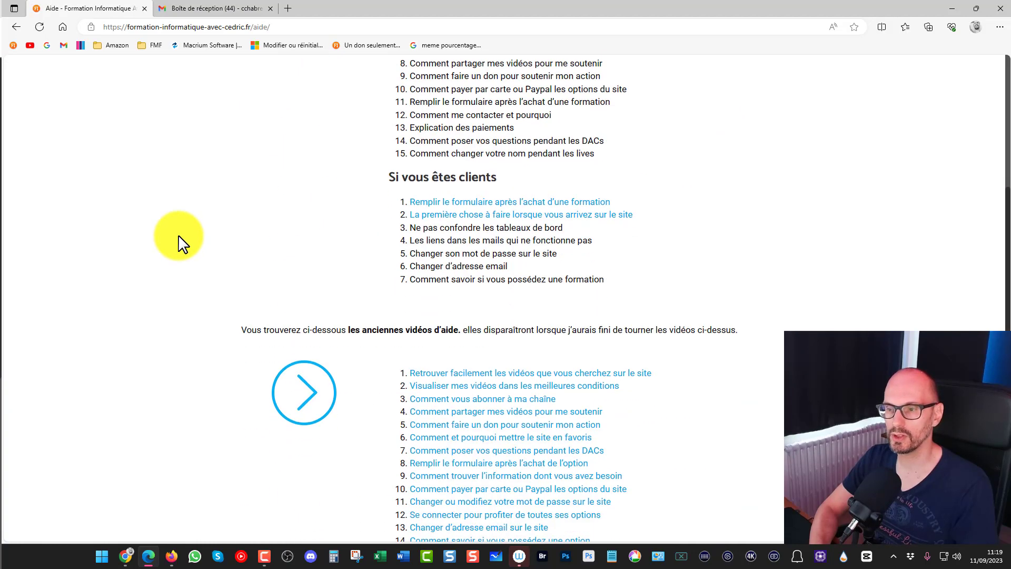
mouse_move(325, 477)
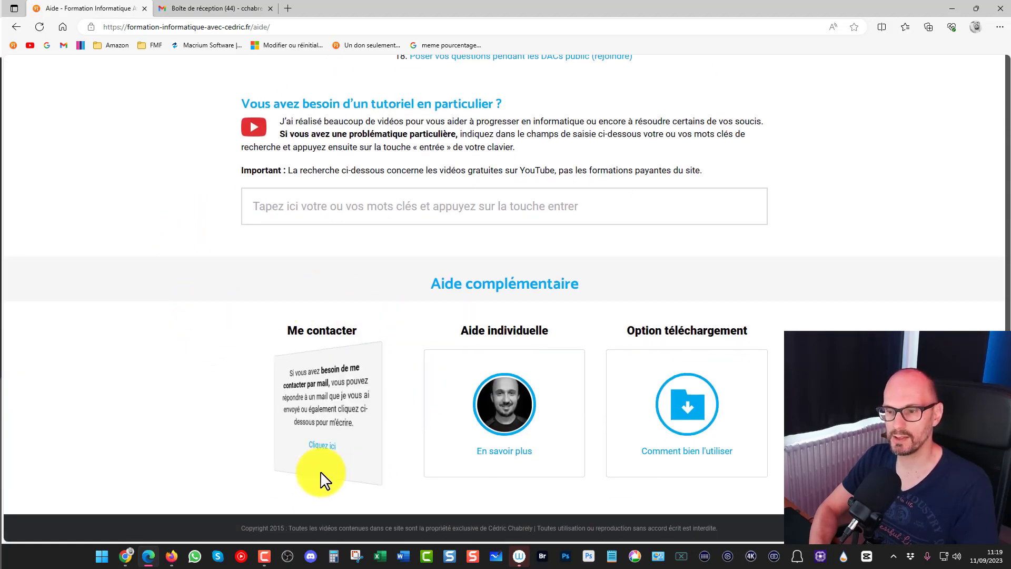
left_click(322, 448)
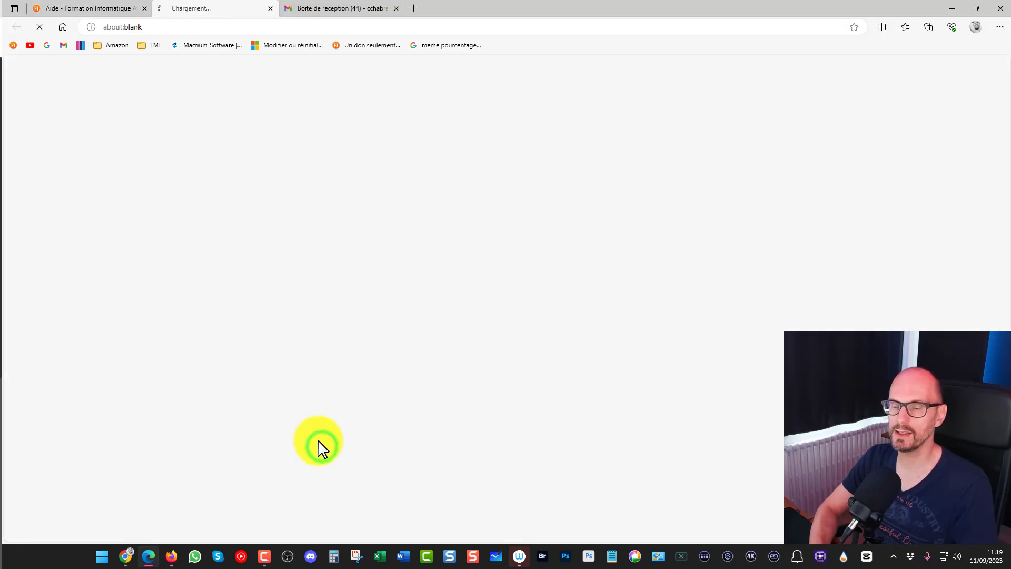
scroll(232, 295, "down", 9)
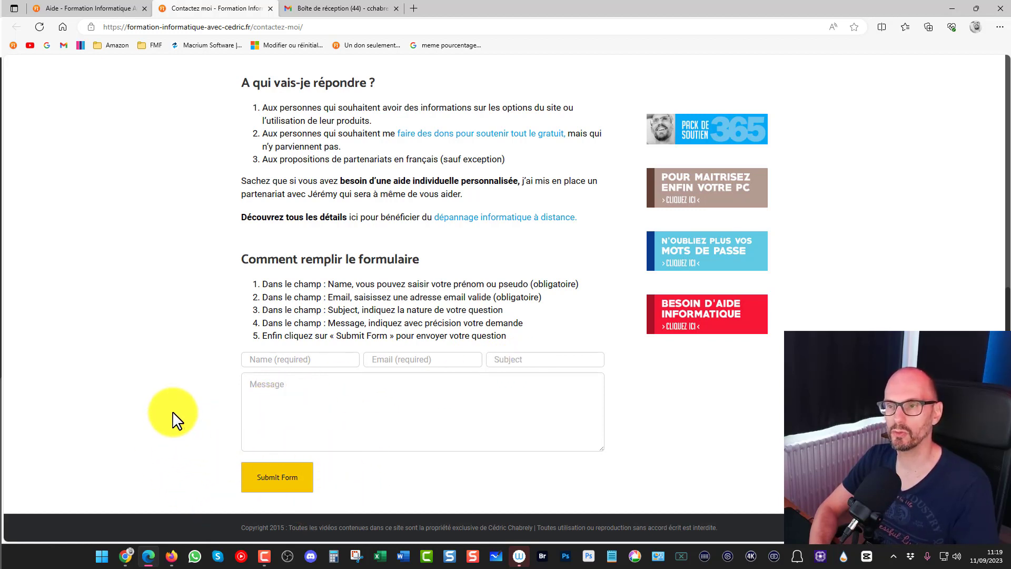
scroll(165, 278, "up", 8)
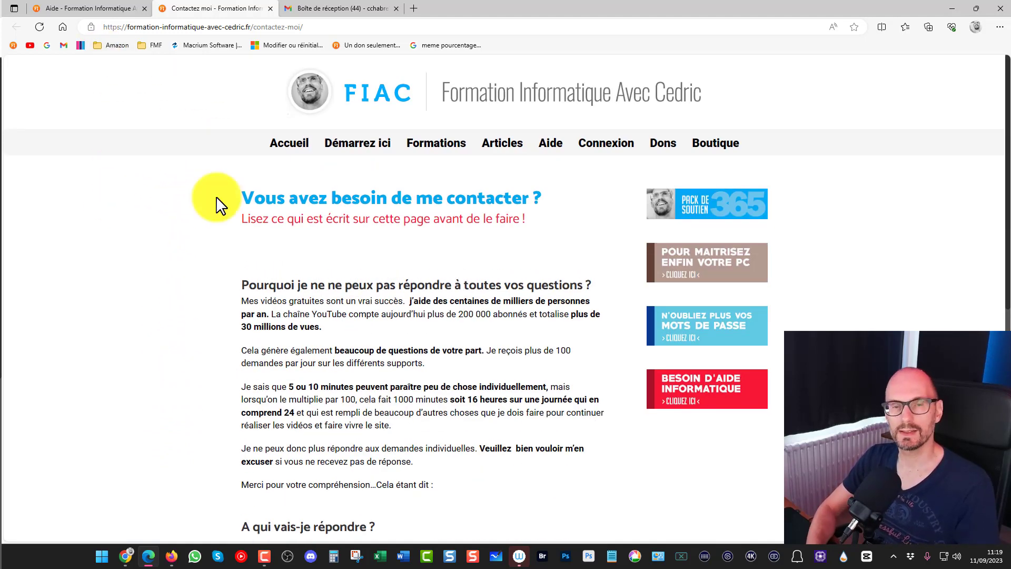
left_click(315, 8)
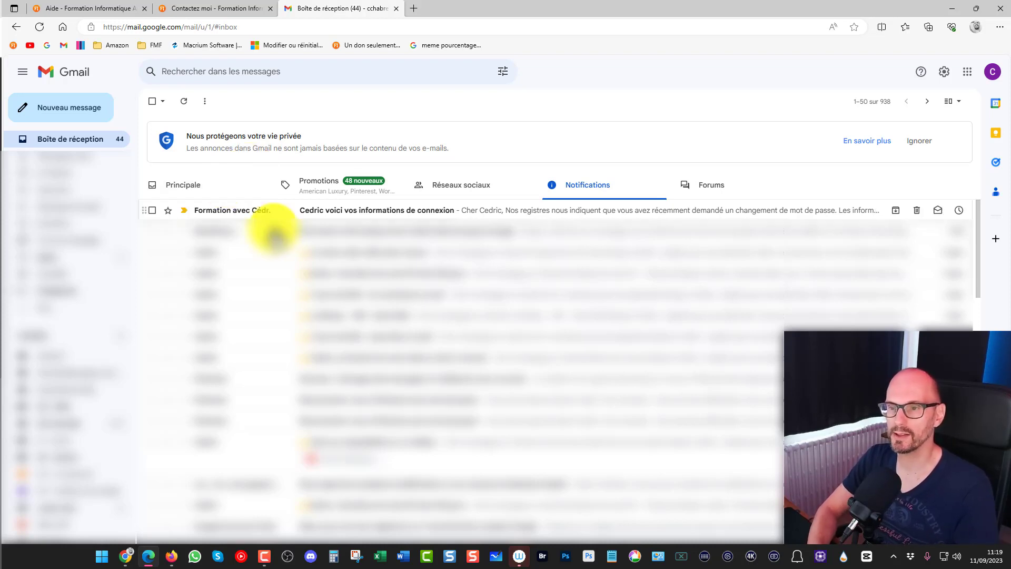
- Open the site's login-information e-mail, copy its password-reset link, and open a new tab
left_click(248, 211)
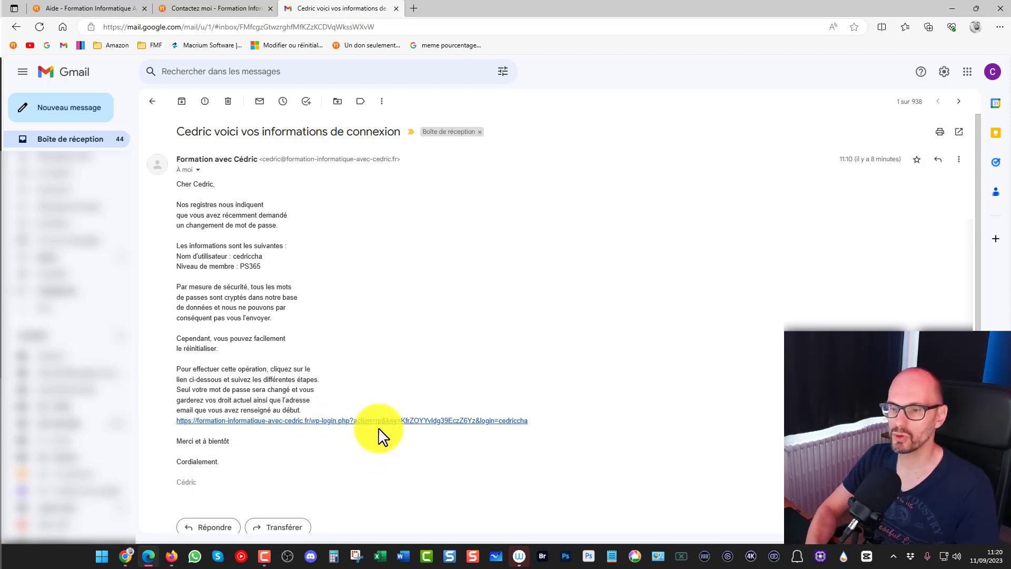
left_click_drag(527, 428, 172, 421)
key("ctrl+c")
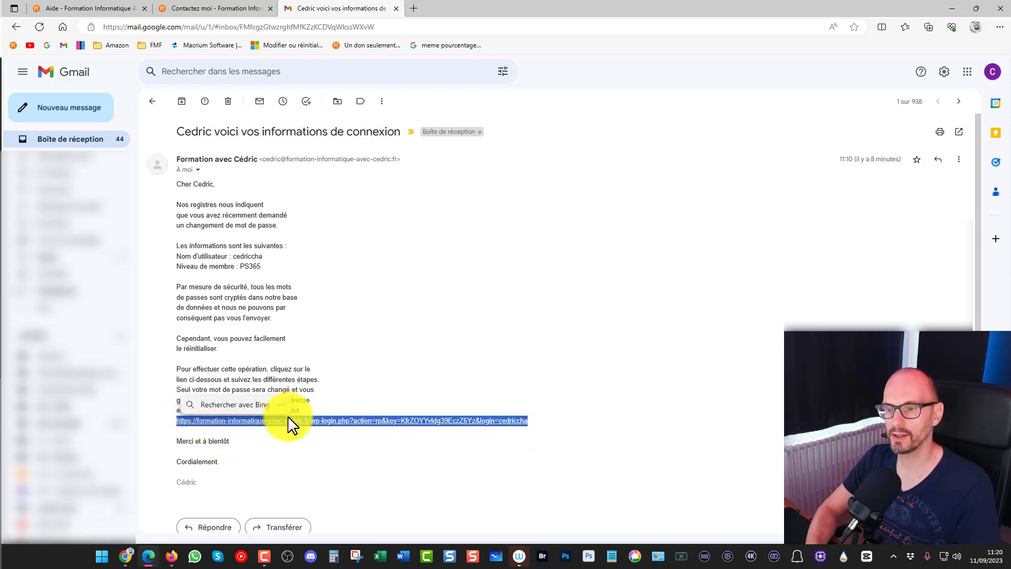
left_click(291, 421)
right_click(292, 422)
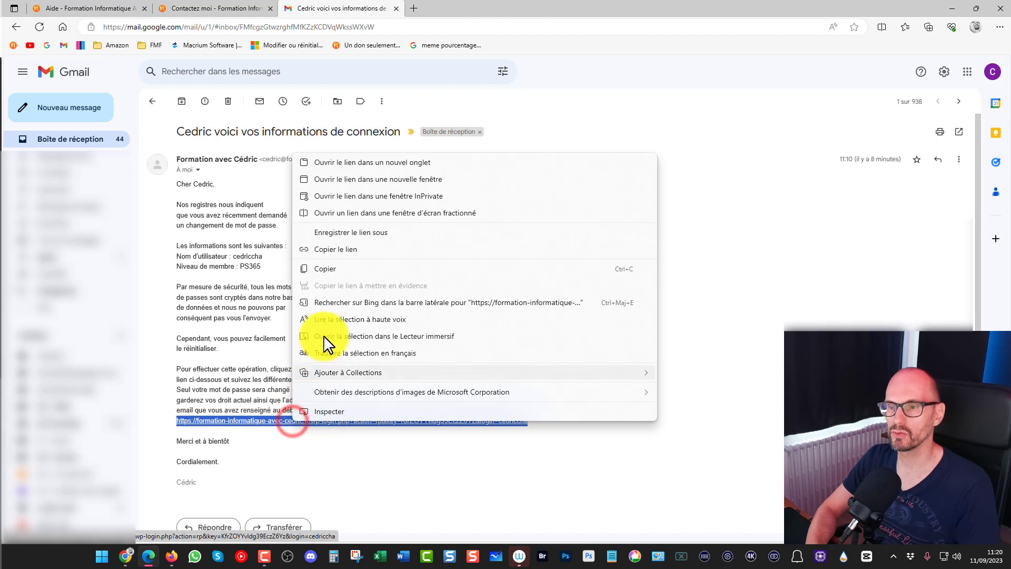
left_click(330, 251)
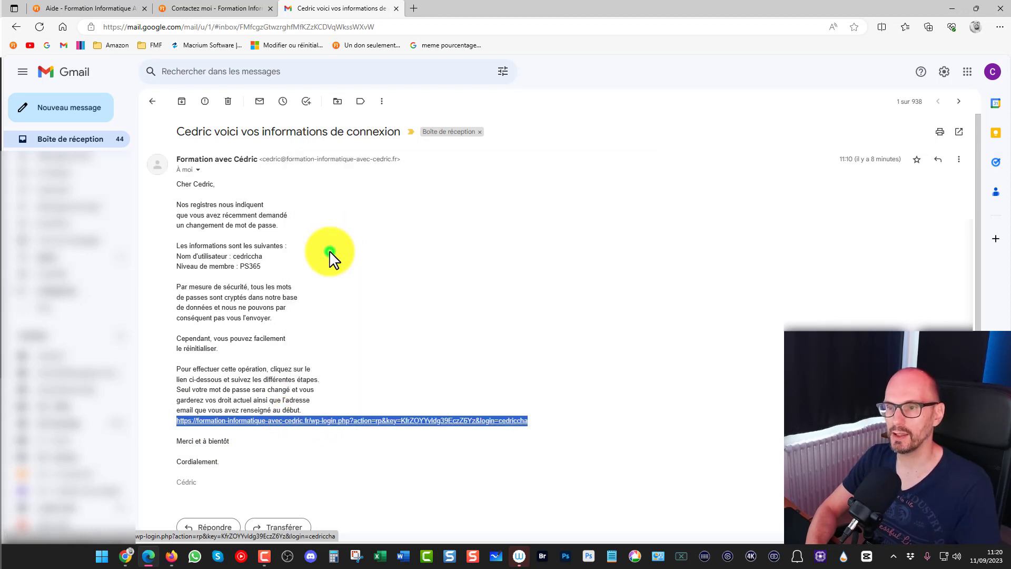
left_click(411, 7)
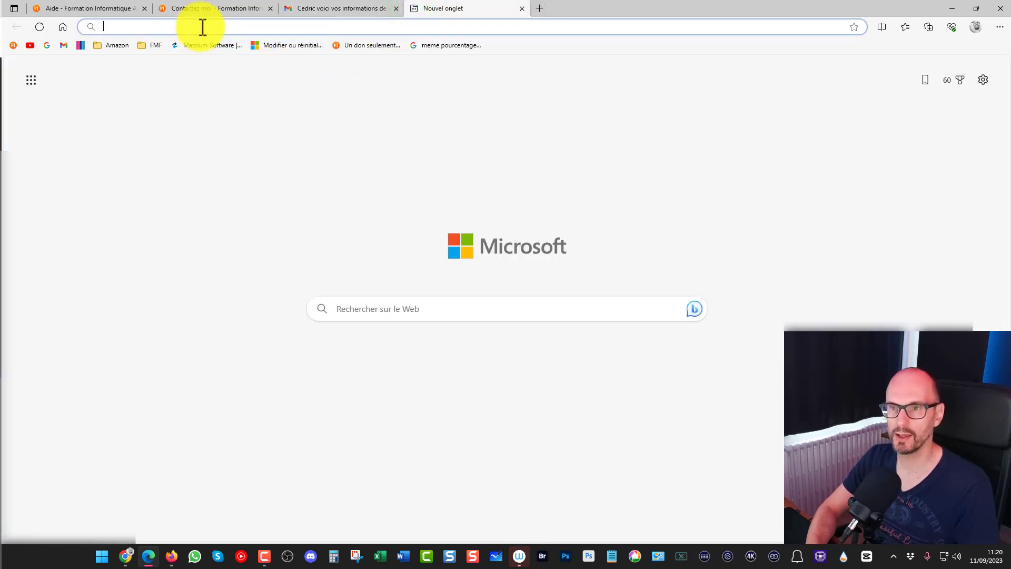
- Paste the copied reset link into the address bar and load the password-reset page
right_click(202, 27)
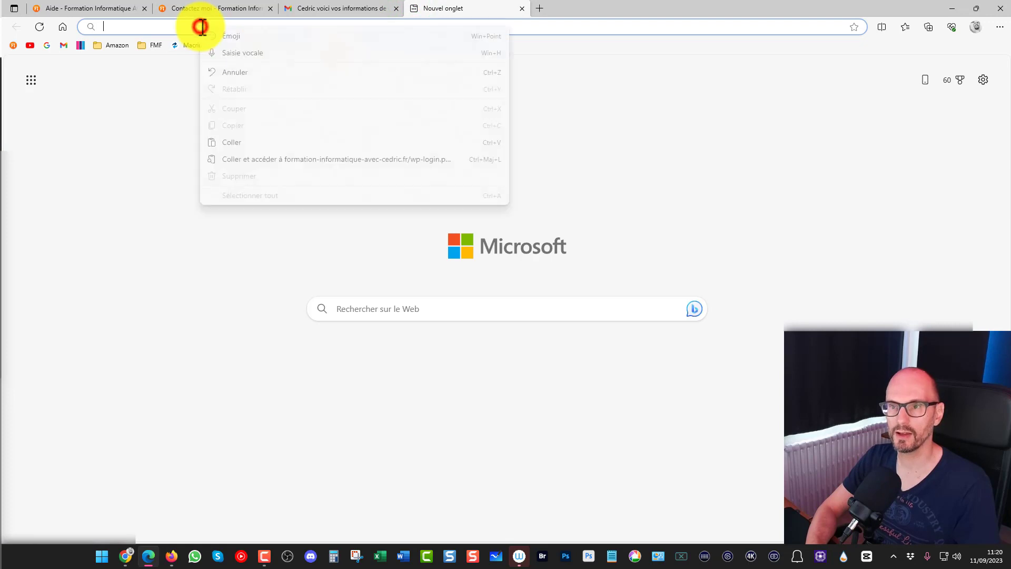
left_click(228, 144)
key("Return")
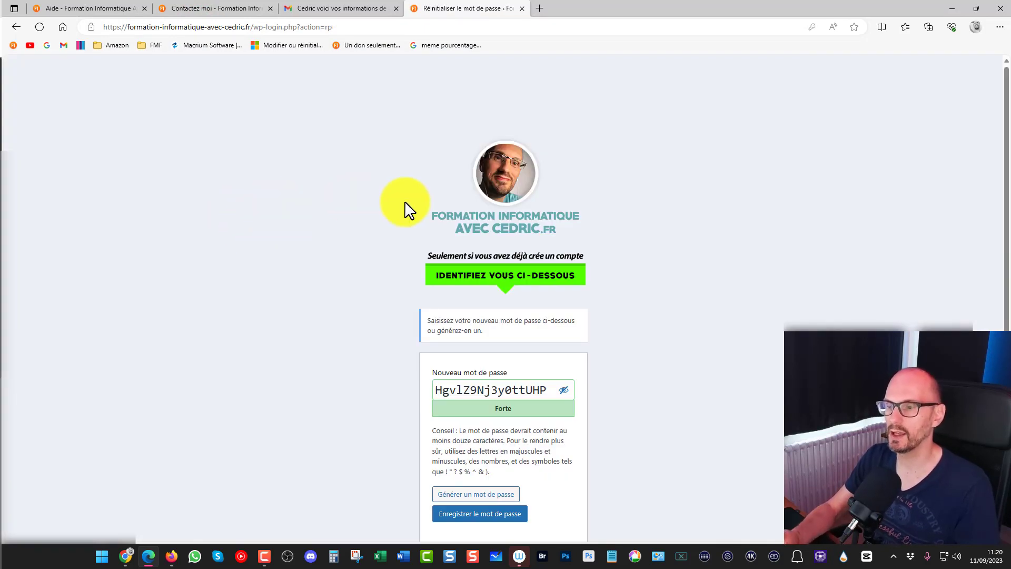
scroll(337, 258, "down", 1)
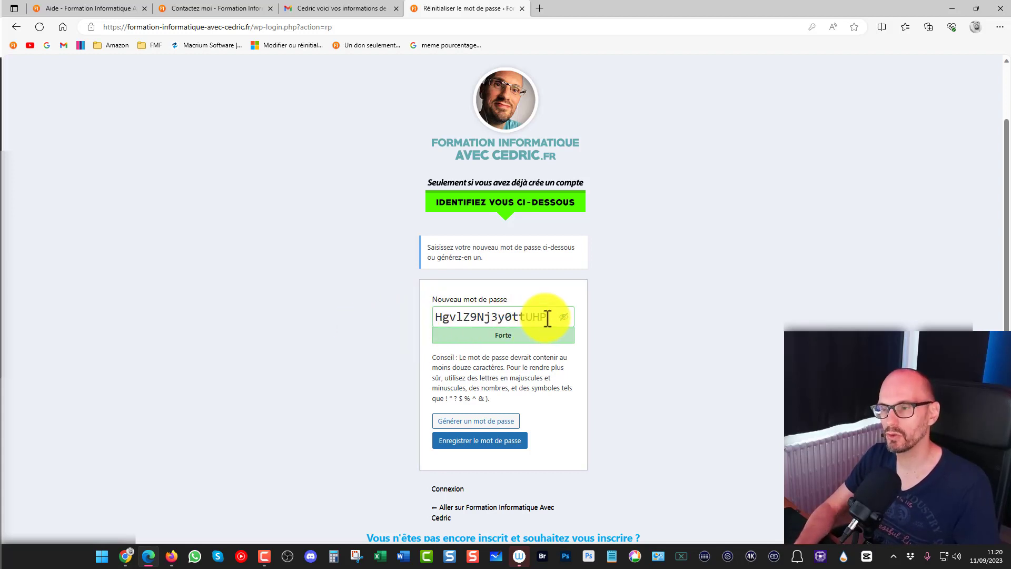
- Replace the suggested password with a custom strong password and select it
left_click_drag(548, 318, 368, 316)
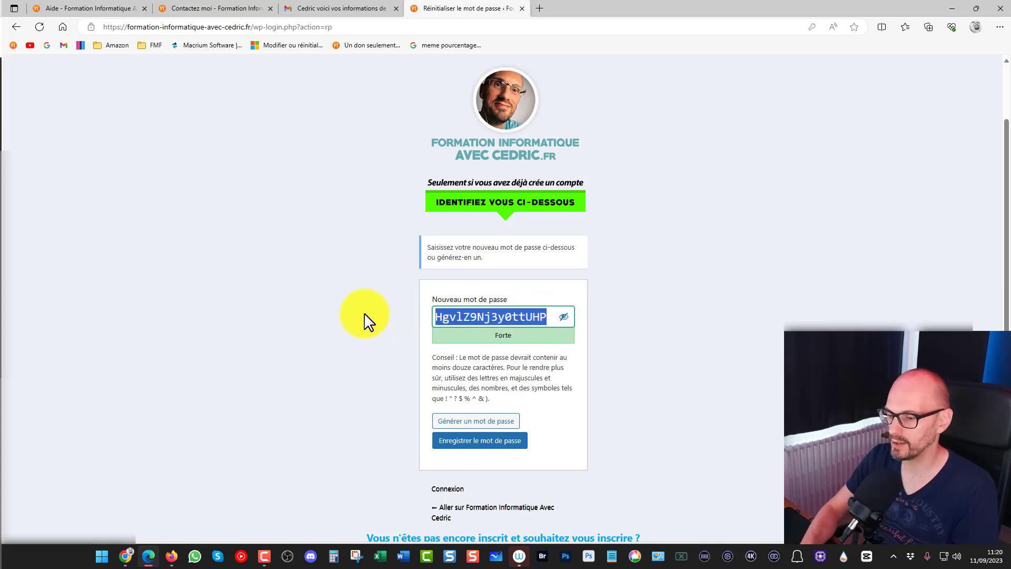
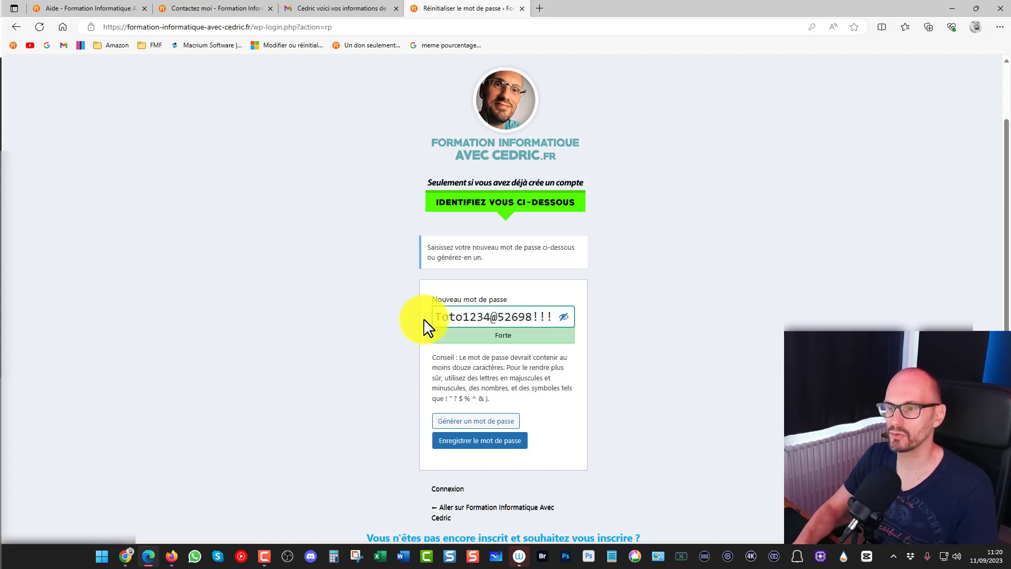
triple_click(454, 320)
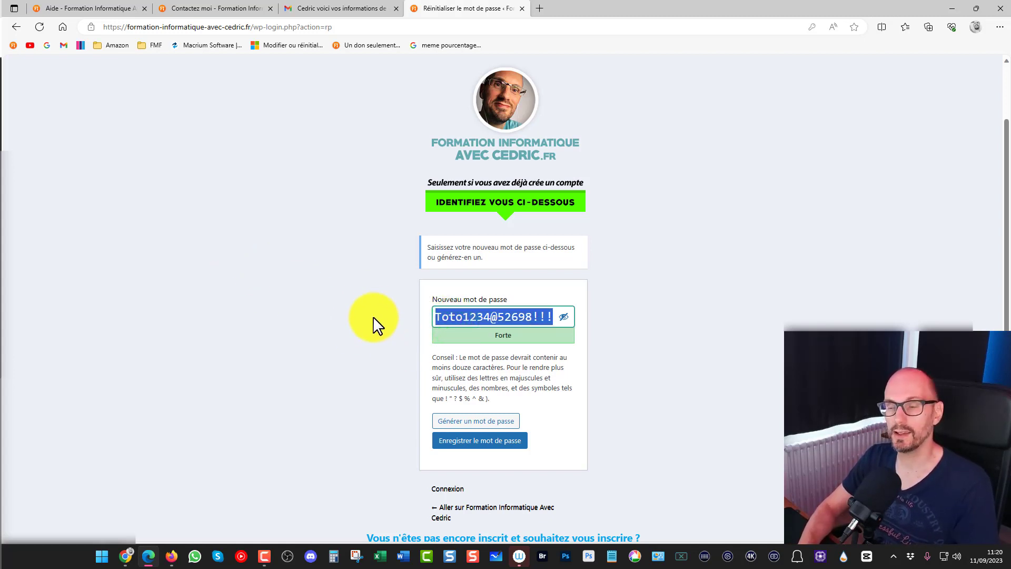
- Save the new password, decline Edge's password-update offer, and go to the Formation Informatique Avec Cedric home page
left_click(480, 442)
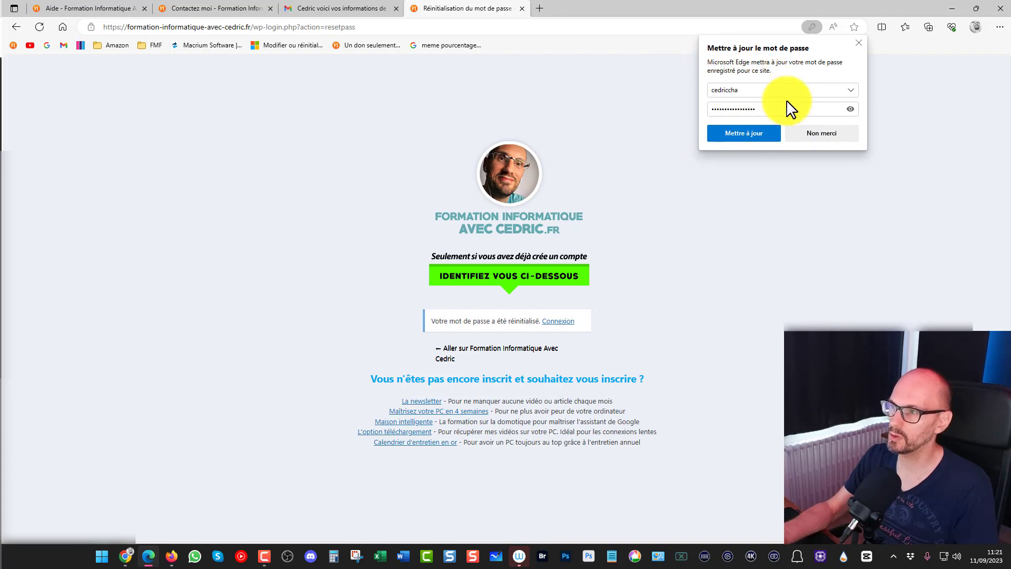
left_click(753, 134)
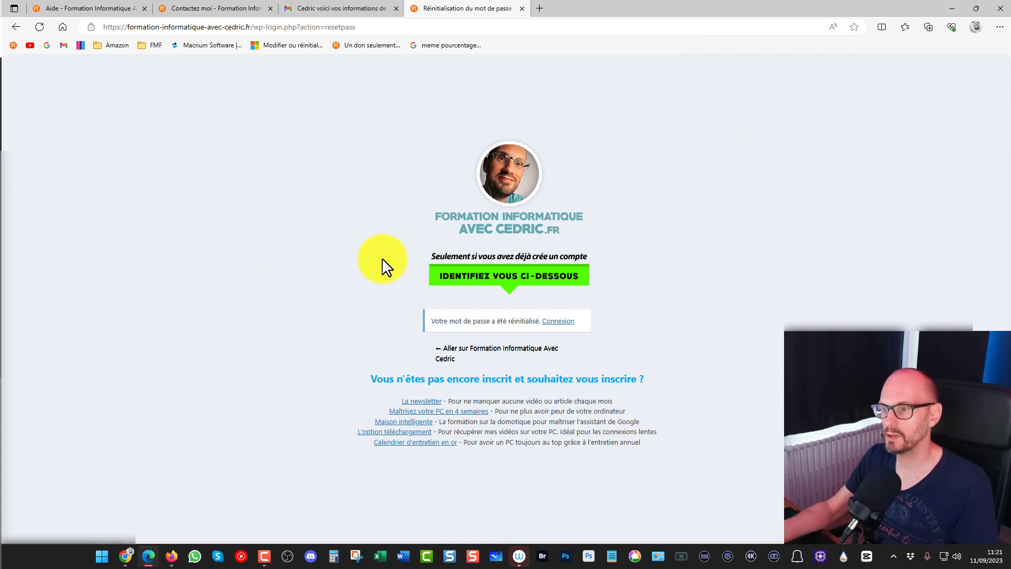
left_click(476, 358)
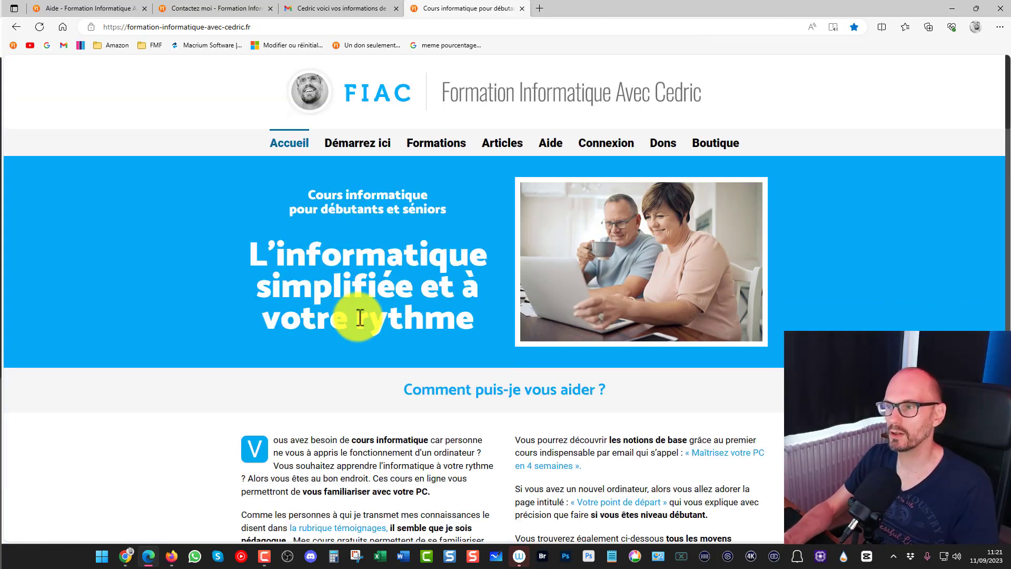
- Sign in on the Connexion page with the pasted new password and the account username
left_click(602, 156)
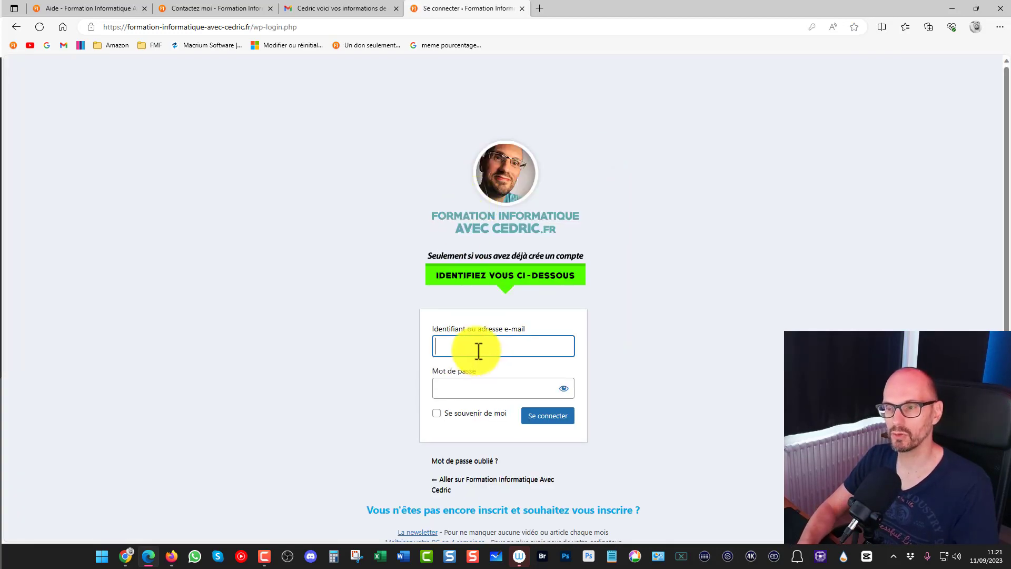
left_click(474, 391)
key("ctrl+v")
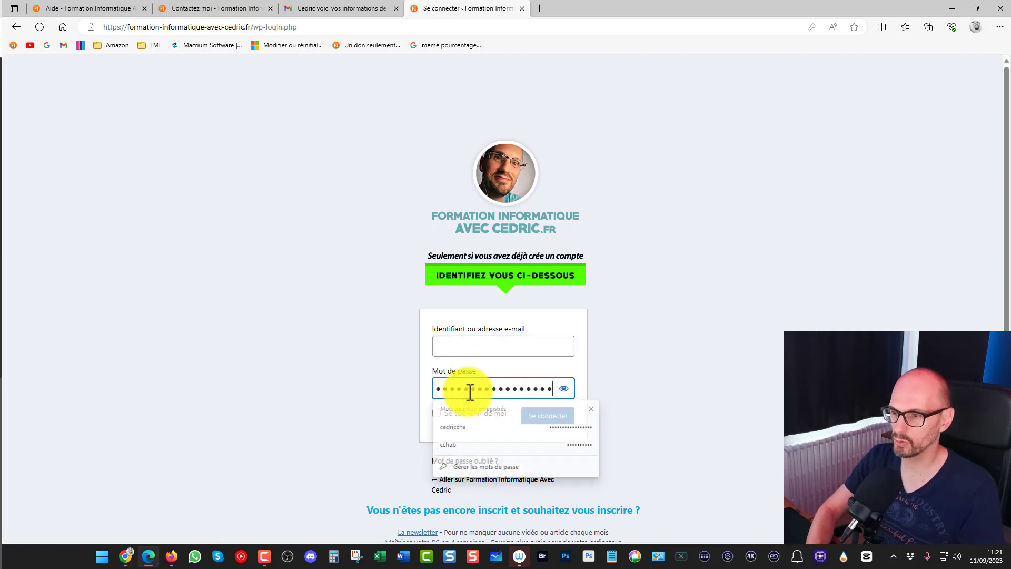
left_click(564, 389)
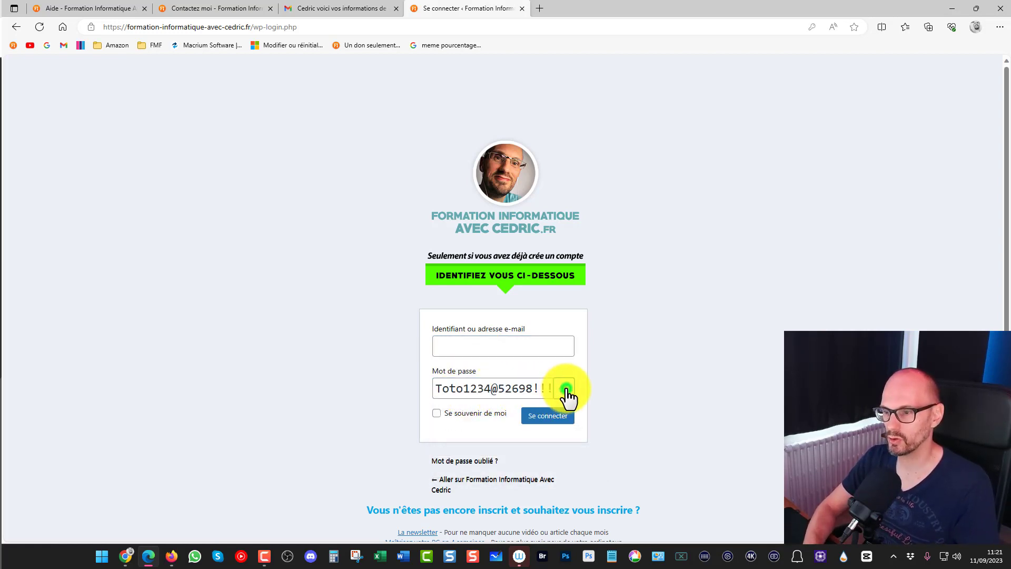
left_click(448, 350)
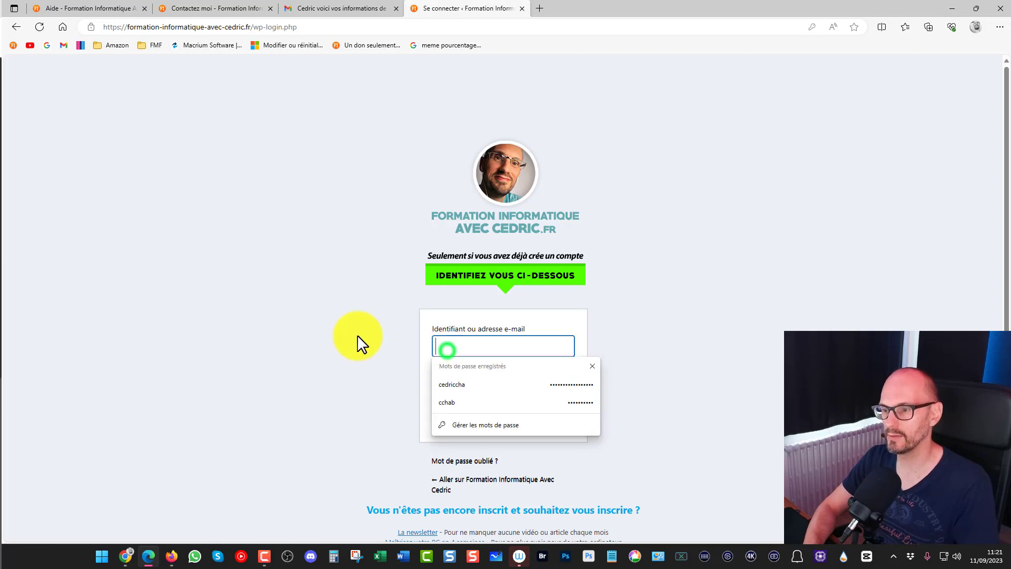
key("Escape")
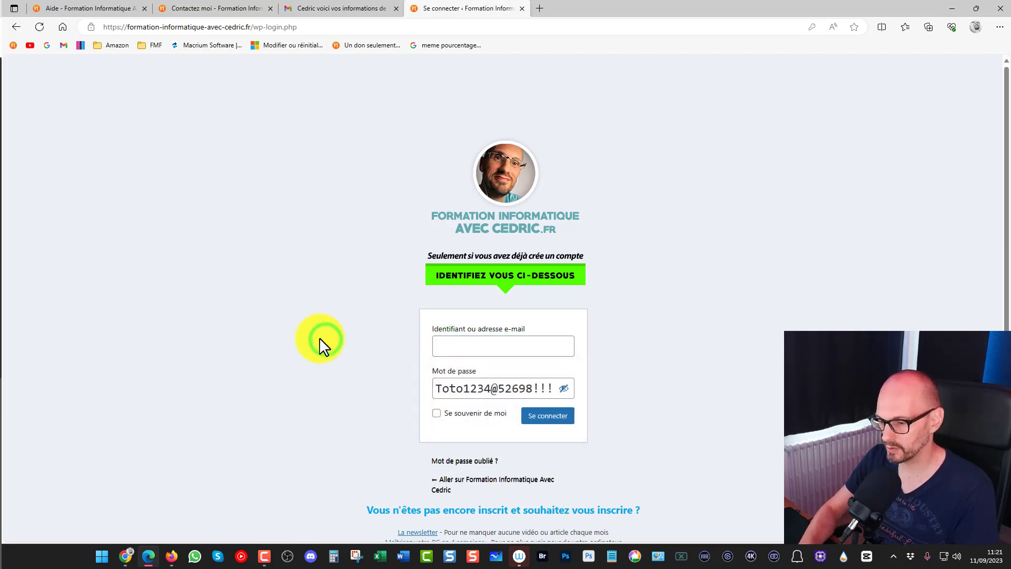
type("cedriccha")
left_click(389, 296)
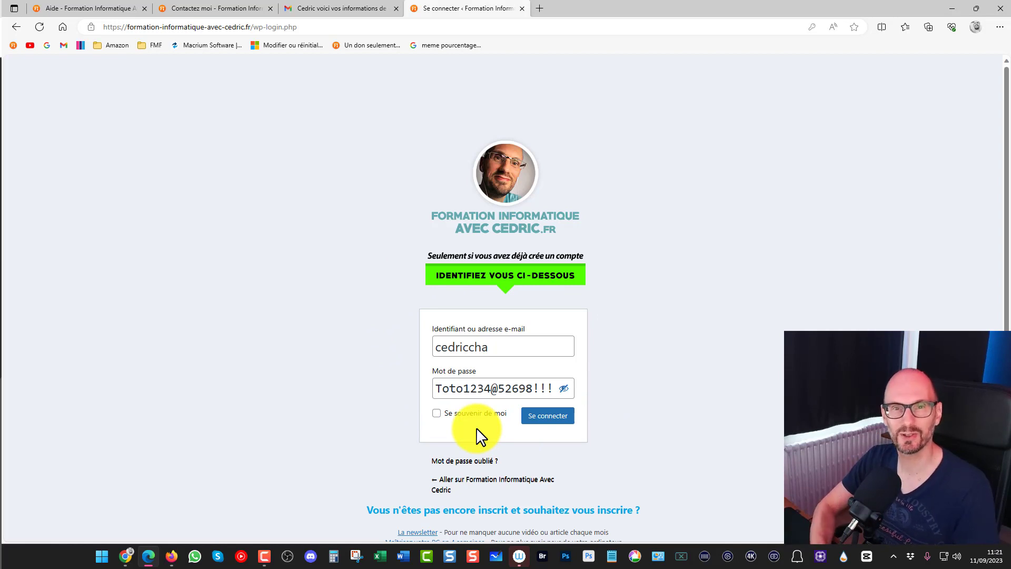
left_click(547, 420)
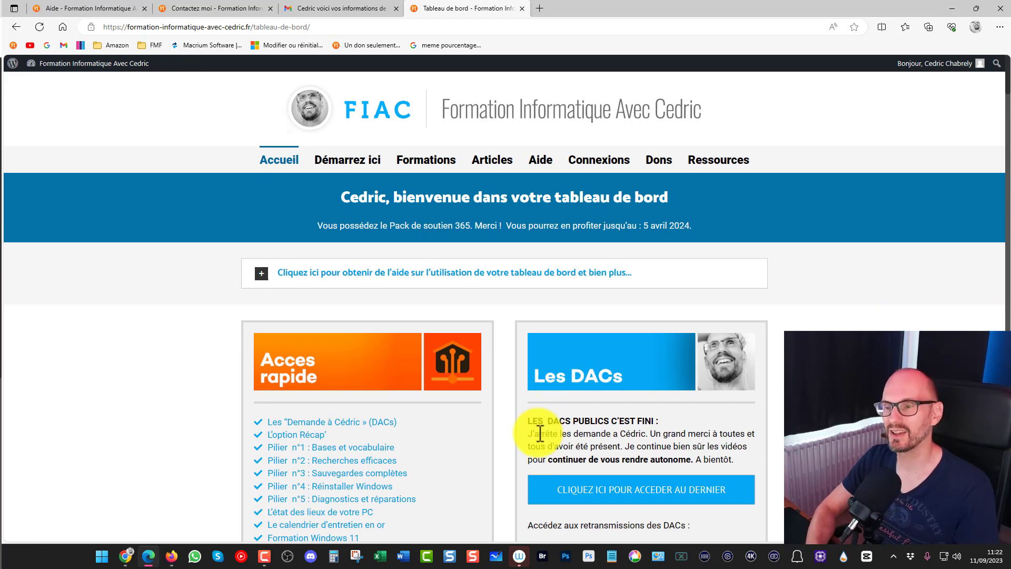
- Log out from the Bonjour admin-bar menu, then return to the site's home page
scroll(200, 295, "down", 5)
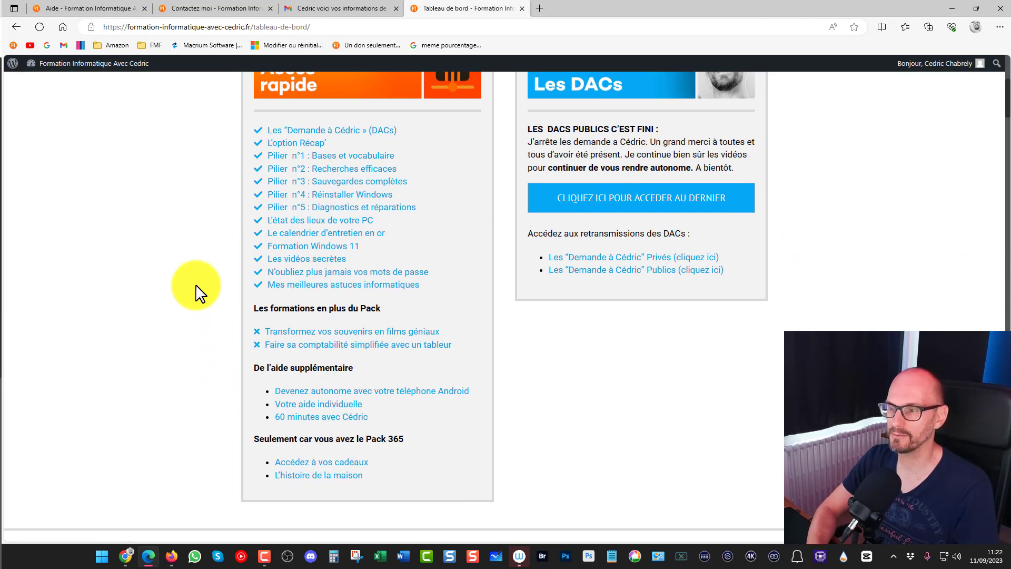
scroll(199, 290, "up", 5)
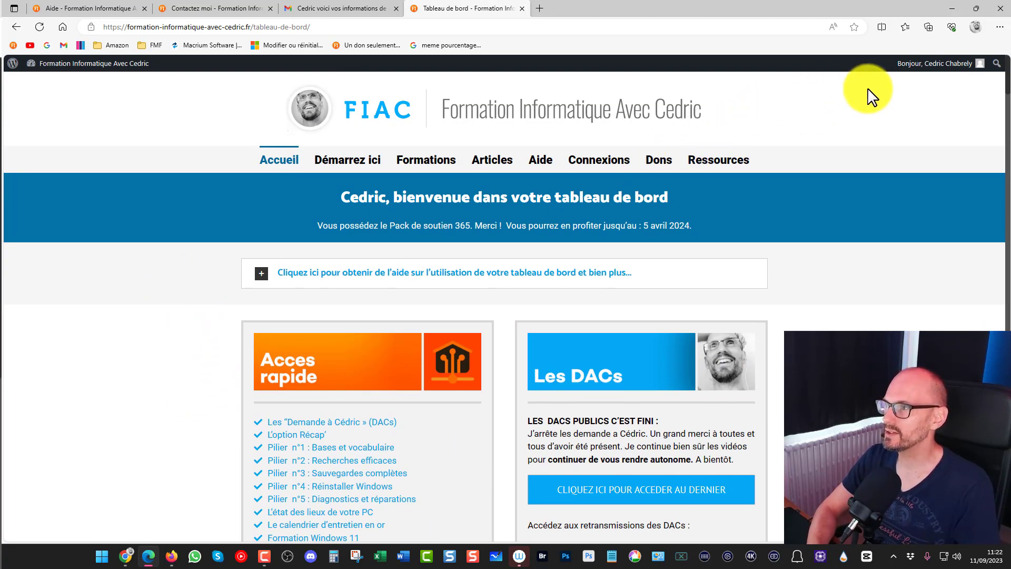
mouse_move(921, 67)
left_click(927, 127)
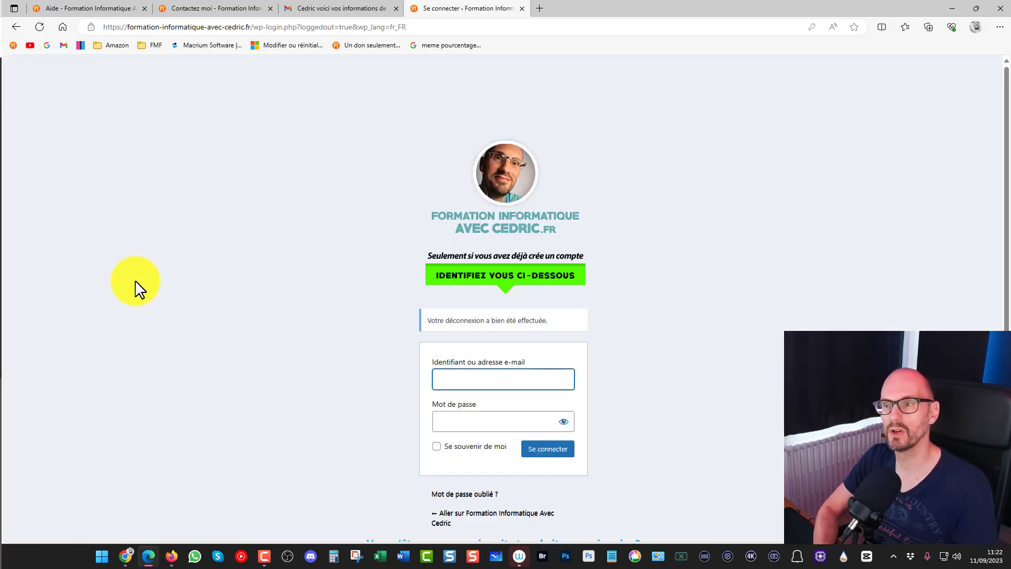
left_click(476, 522)
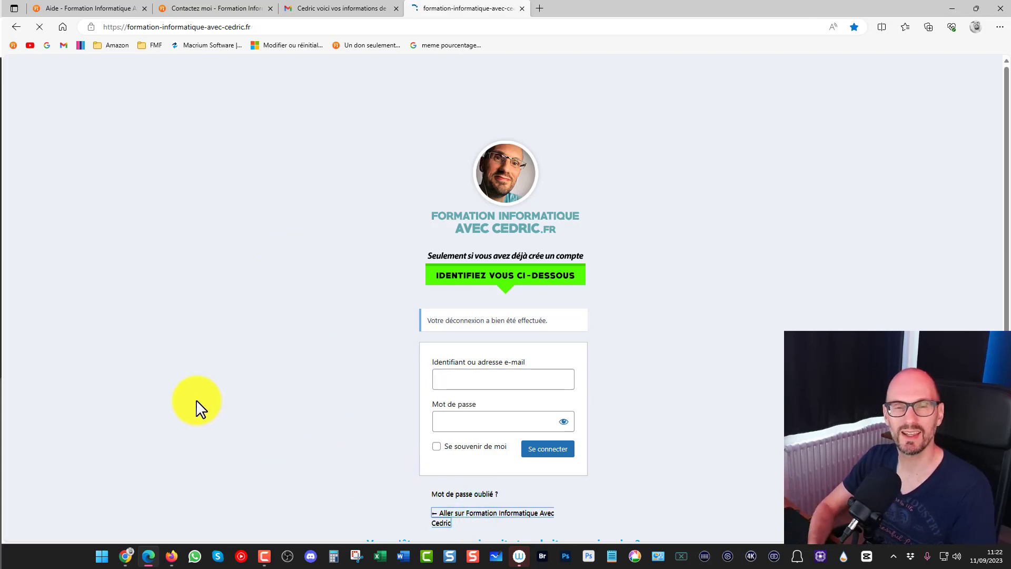